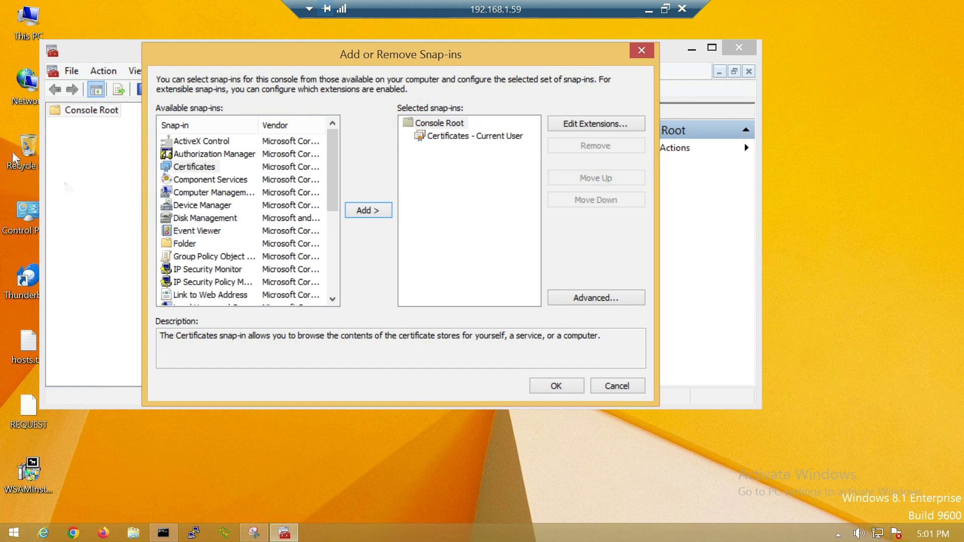
Add the Certificates - Current User snap-in and browse to Personal > Certificates
left_click(535, 386)
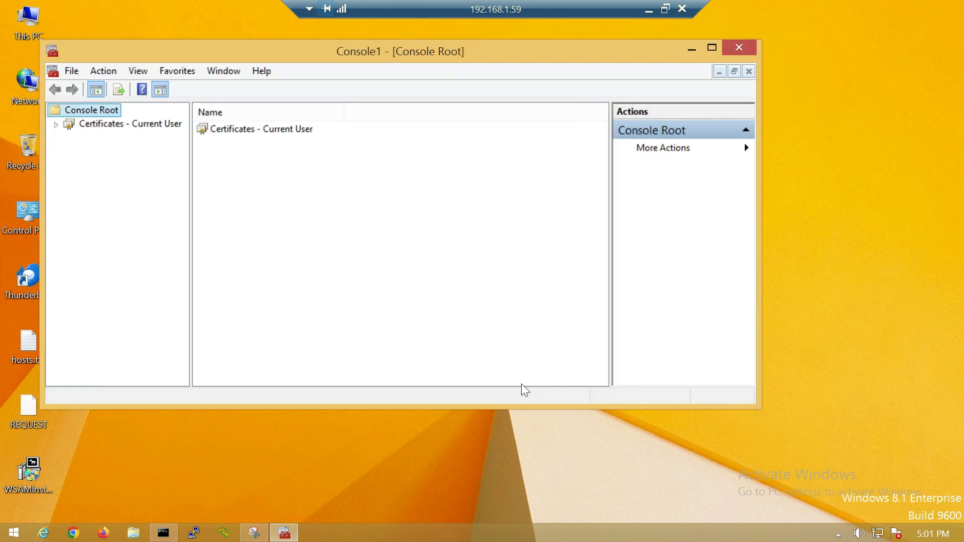
double_click(103, 124)
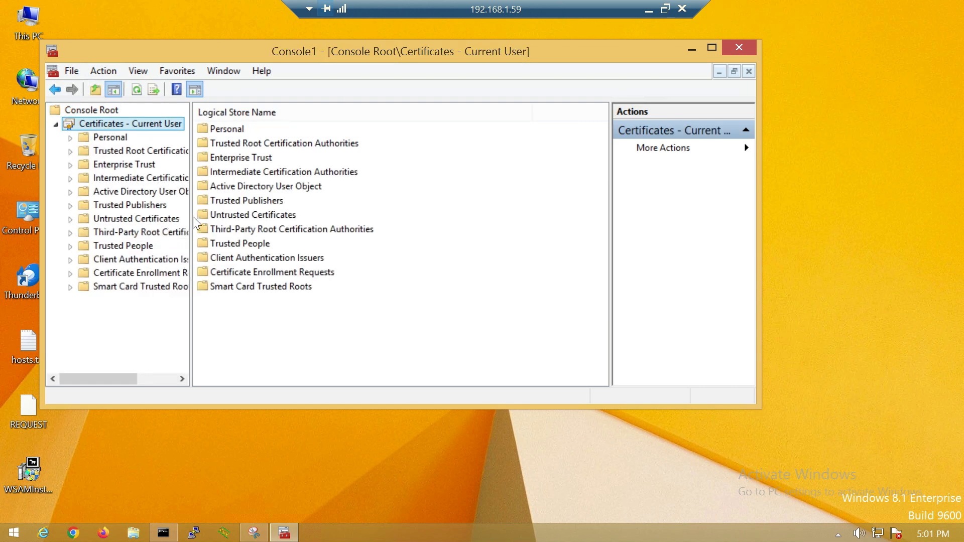
left_click_drag(193, 216, 299, 221)
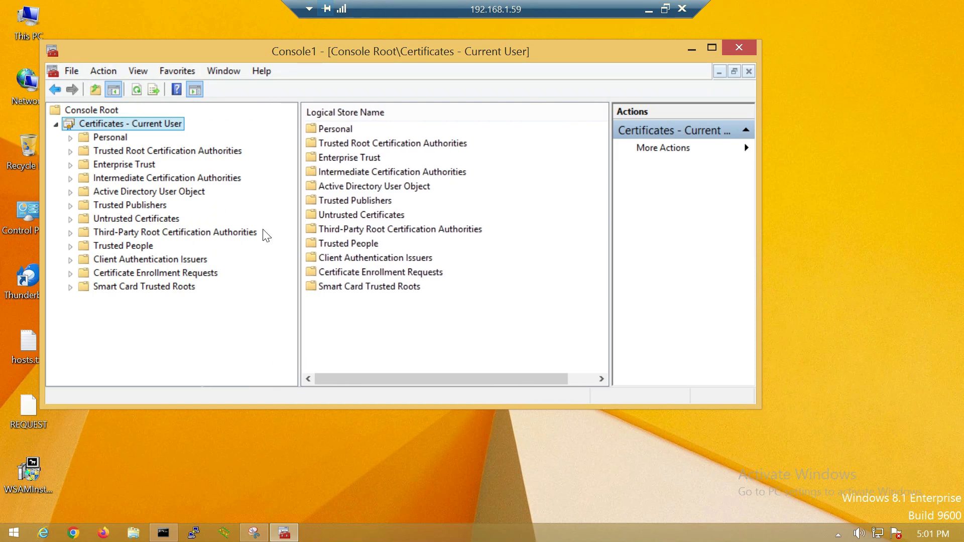
double_click(107, 138)
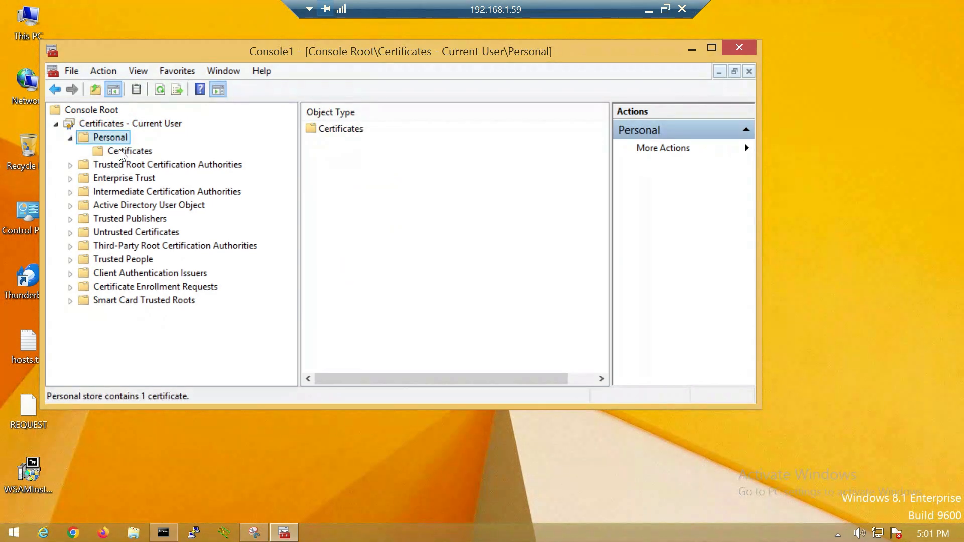
left_click(118, 150)
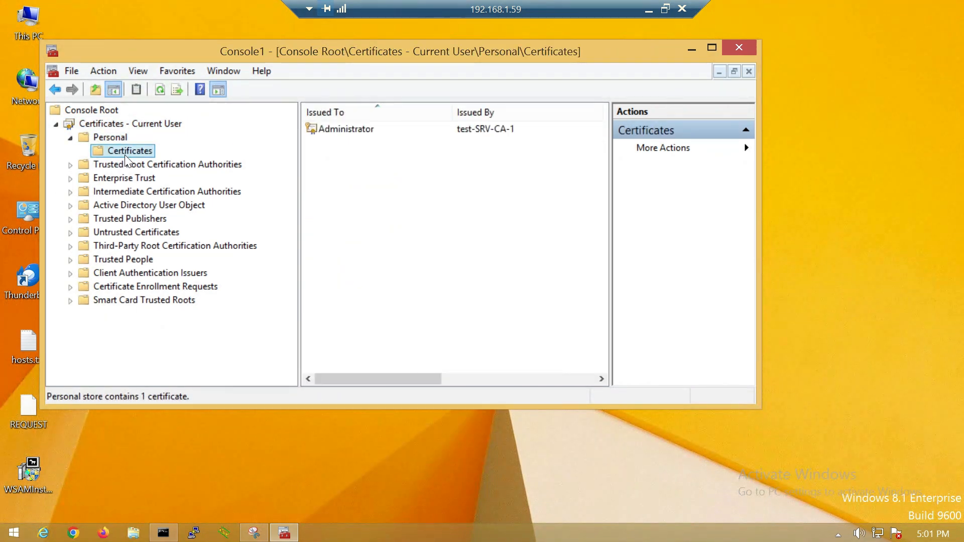
Check the existing test-SRV-CA-1 certificate's expiry, then bring up All Tasks > Advanced Operations
left_click(371, 129)
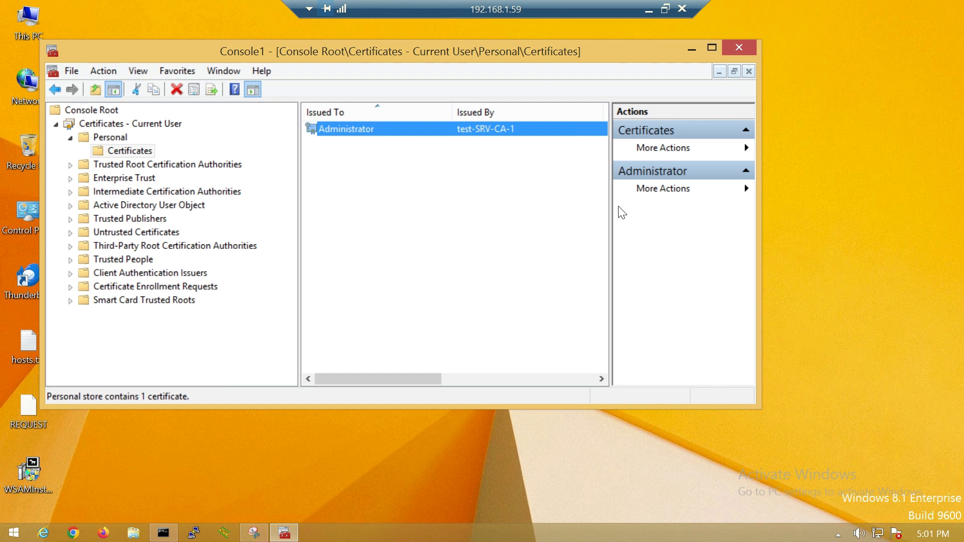
left_click_drag(611, 209, 680, 209)
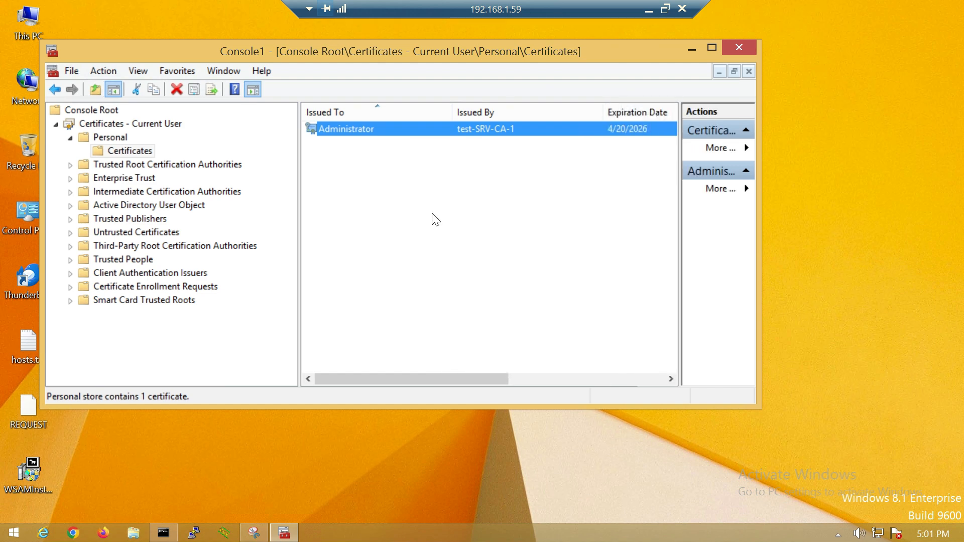
left_click(437, 185)
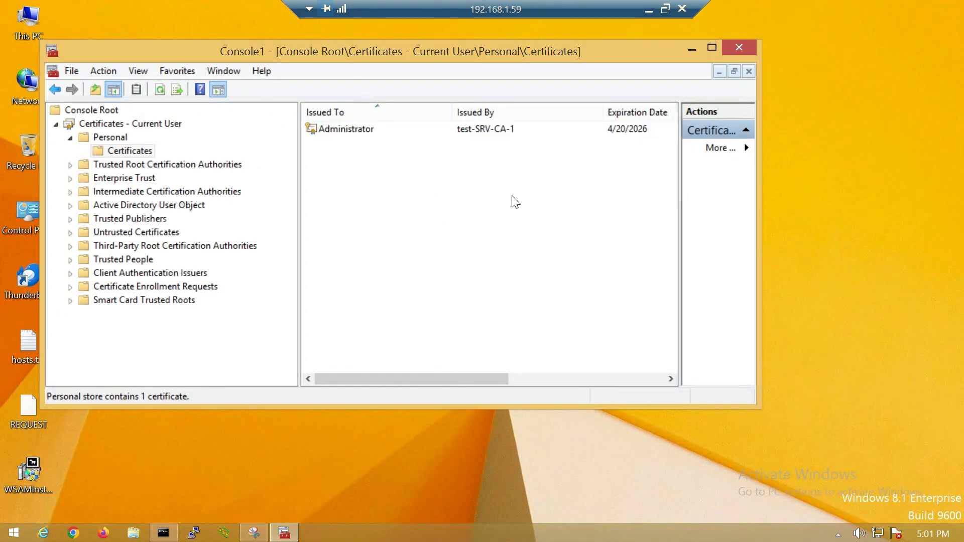
right_click(338, 187)
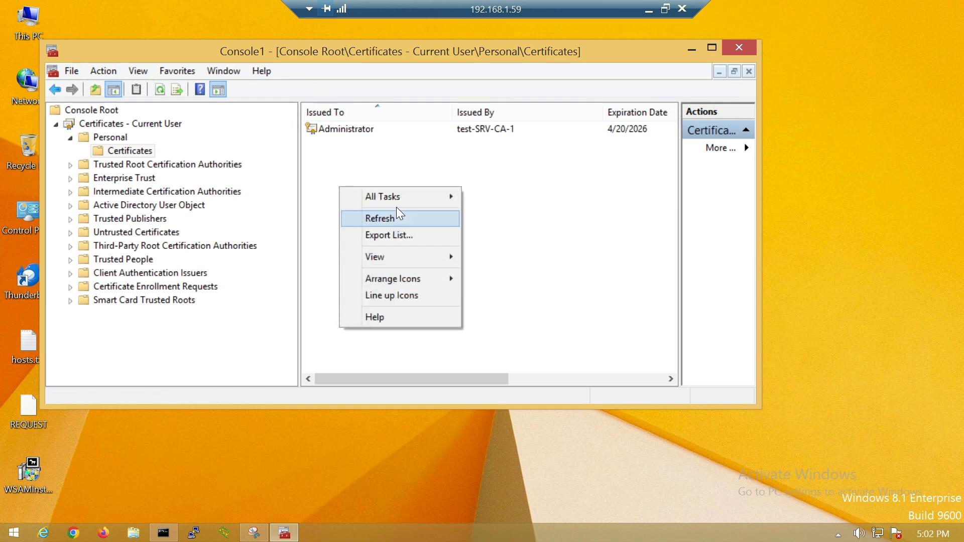
mouse_move(447, 208)
mouse_move(495, 237)
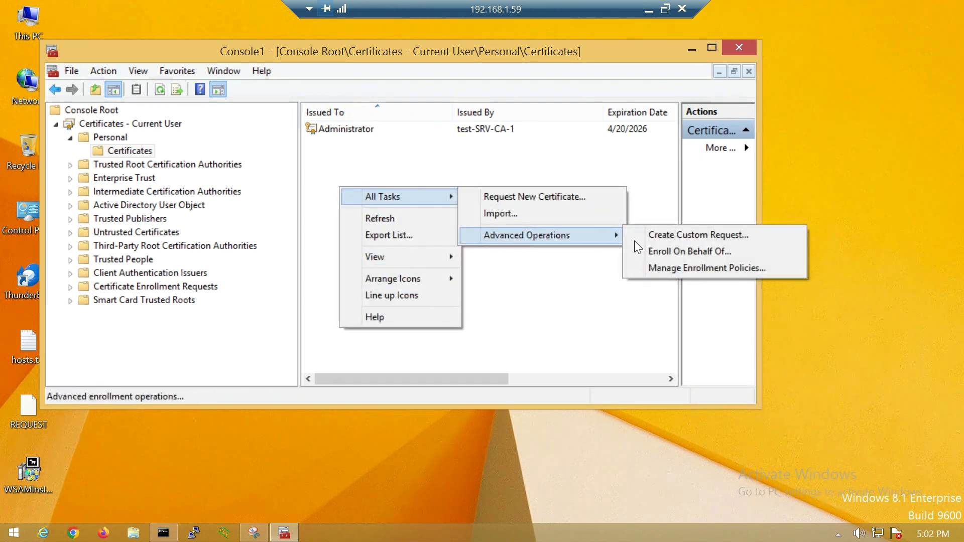
Create a custom request without enrollment policy in PKCS #10 format and expand its details
left_click(674, 240)
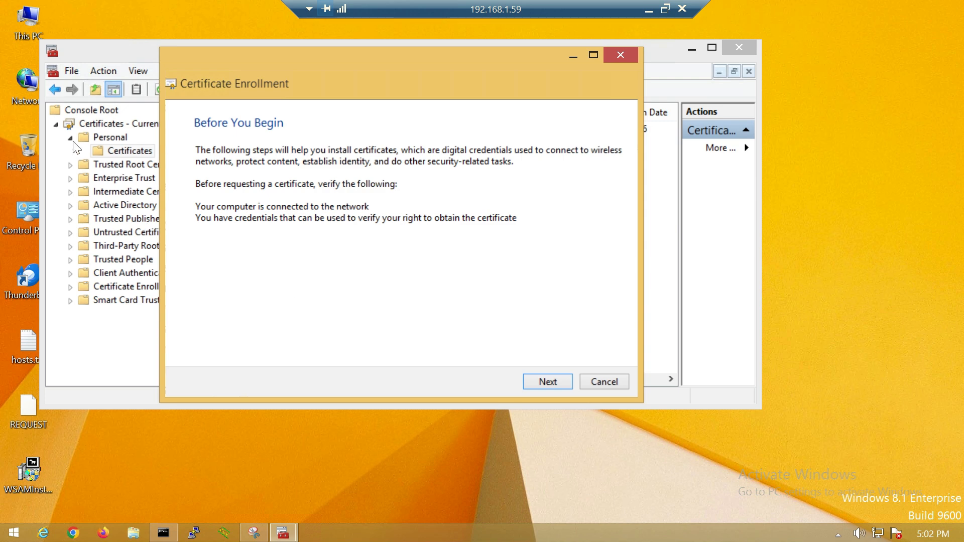
left_click(552, 384)
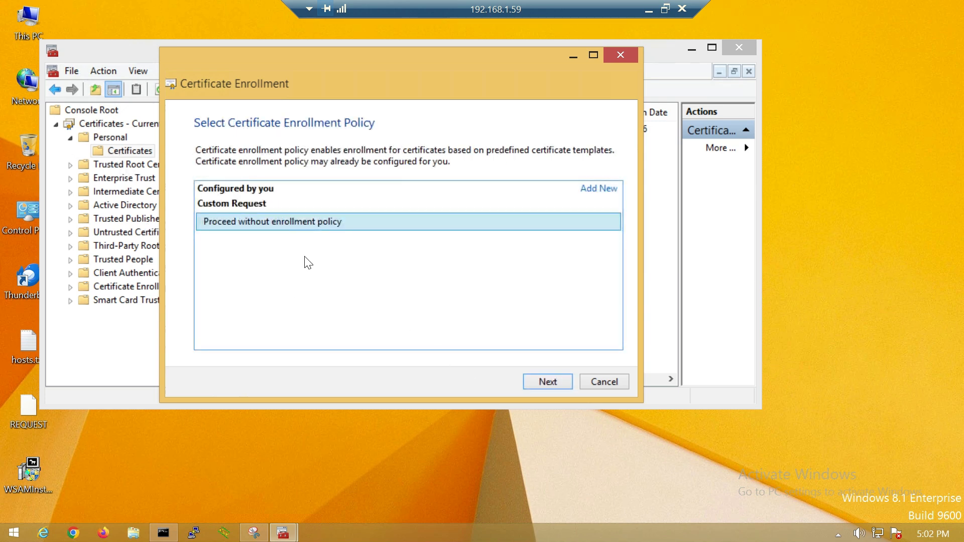
left_click(556, 386)
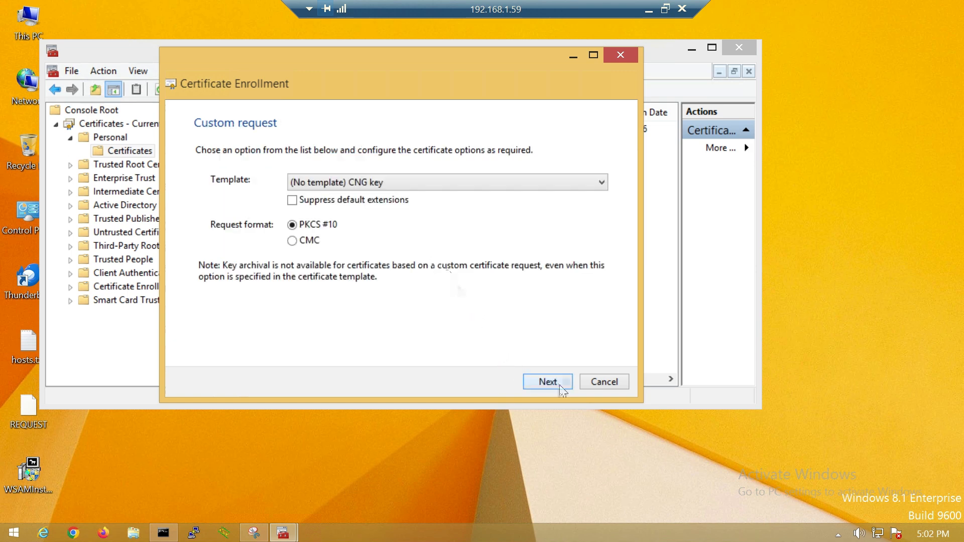
left_click(549, 383)
left_click(609, 190)
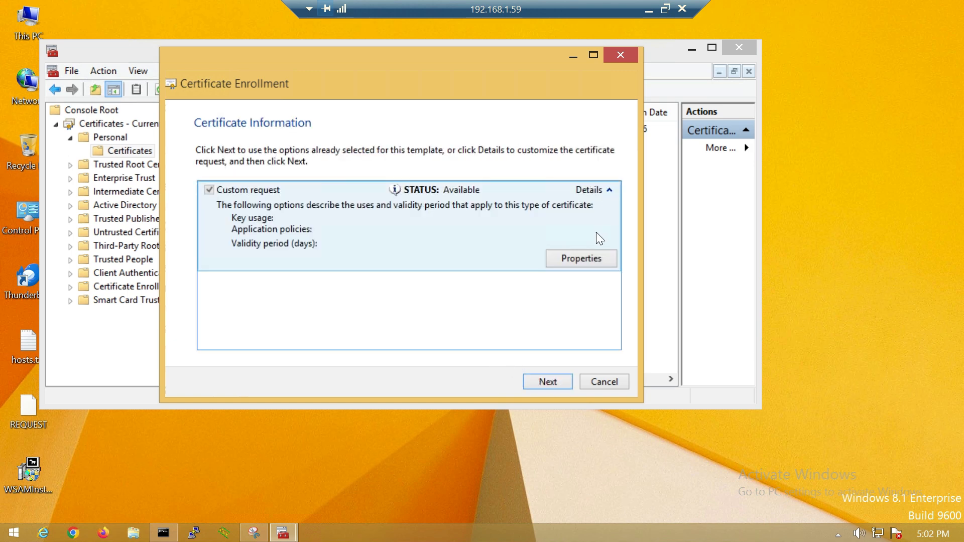
Set friendly name External-Client and add subject common name 192.168.50.20, an e-mail, country SA
left_click(579, 254)
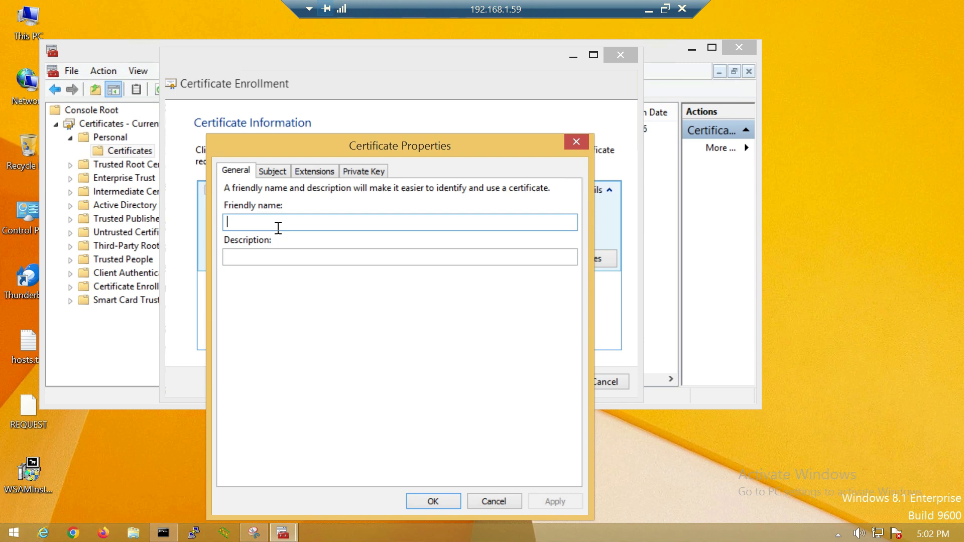
type("External-Client")
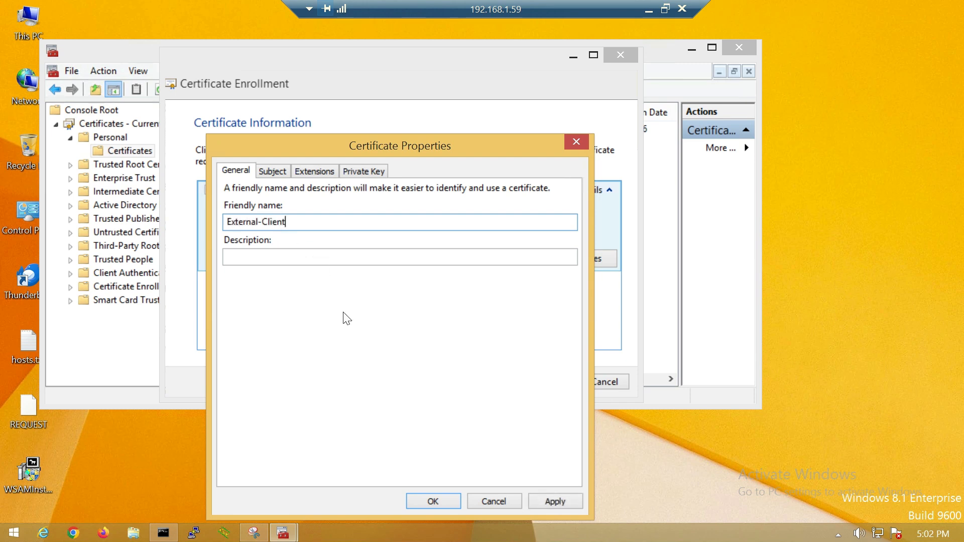
left_click(272, 170)
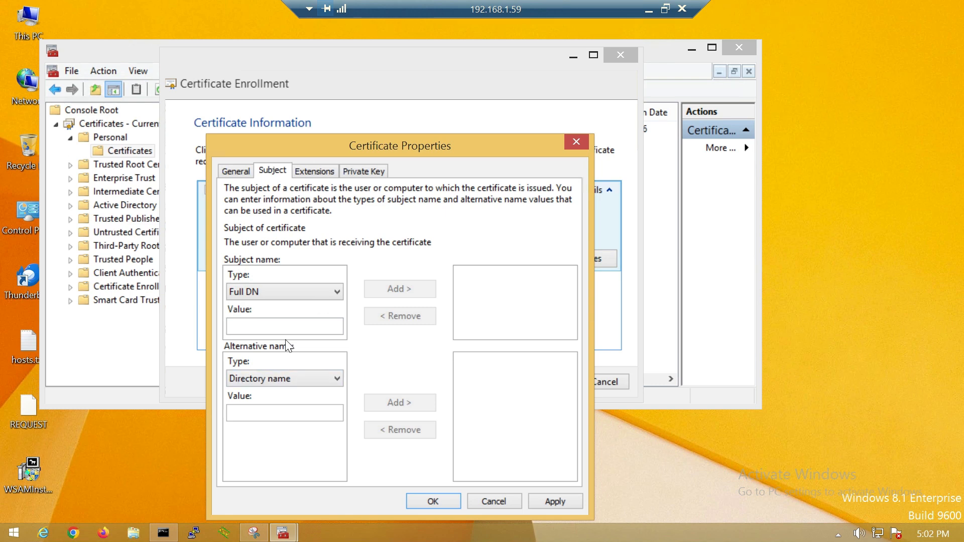
left_click(259, 295)
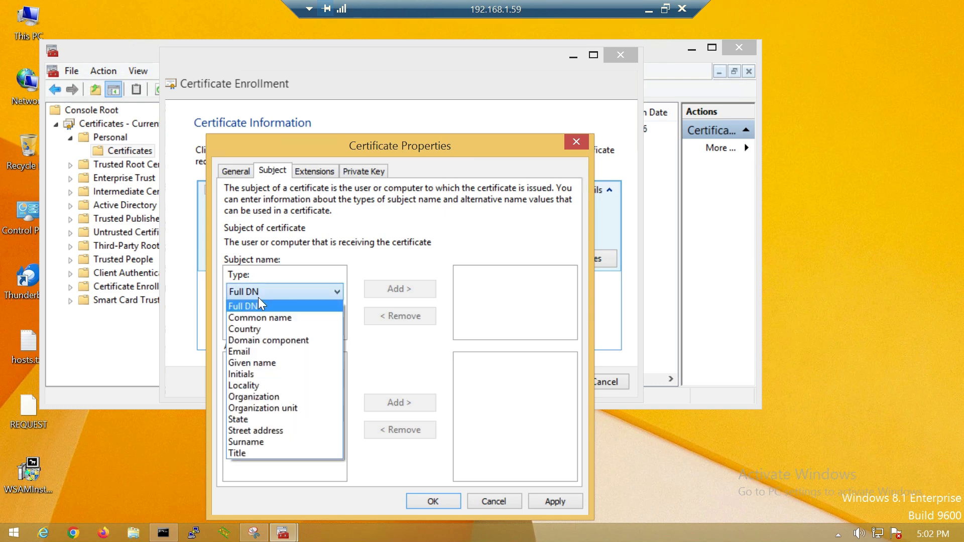
left_click(291, 317)
left_click(271, 326)
type("192.")
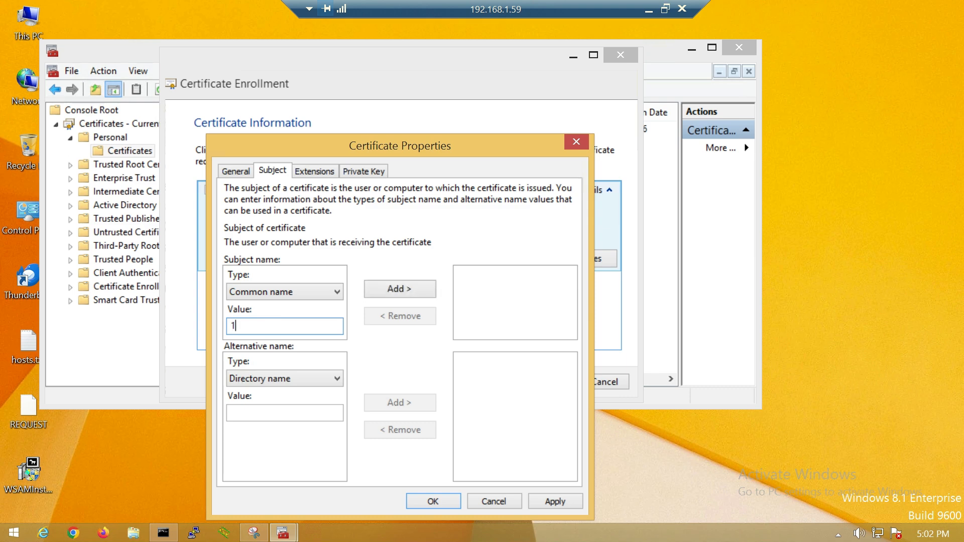
type("168.")
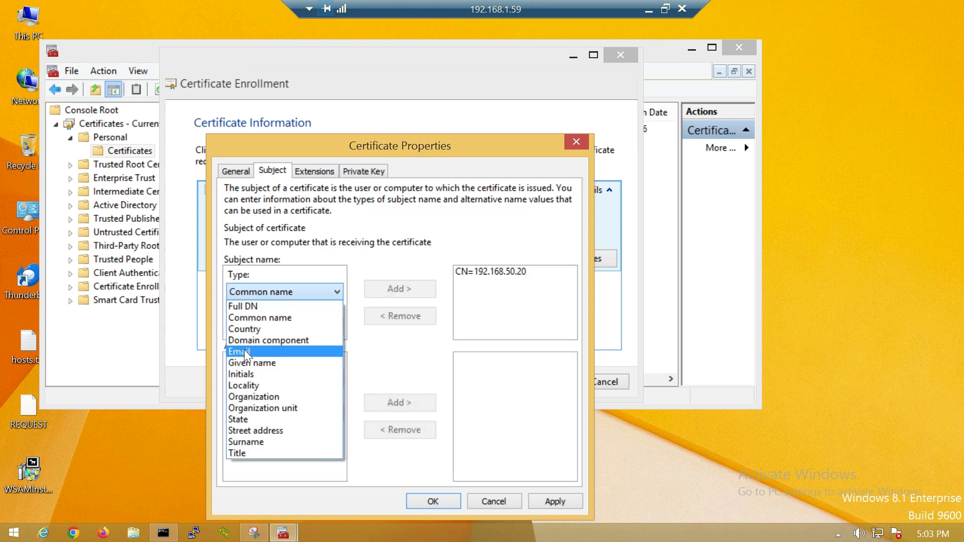
left_click(244, 350)
left_click(251, 325)
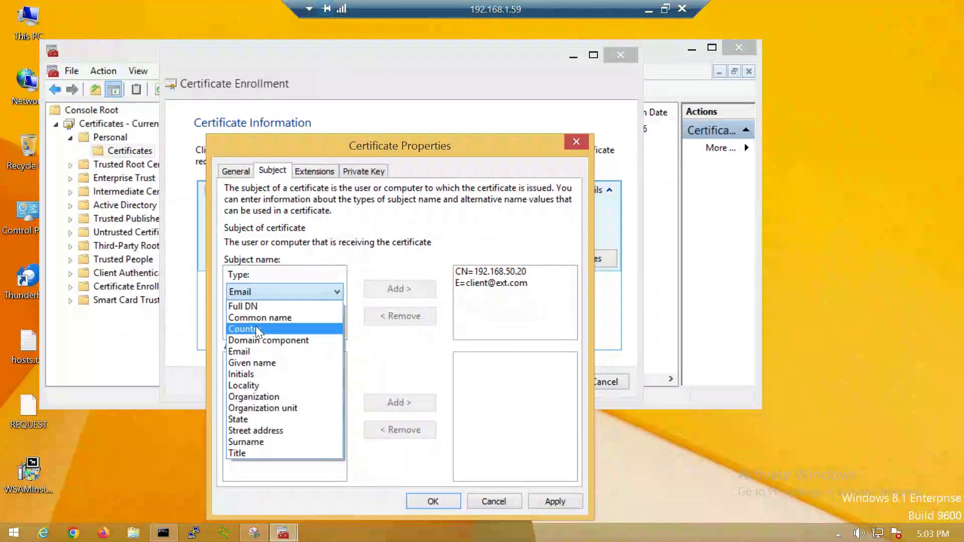
left_click(255, 329)
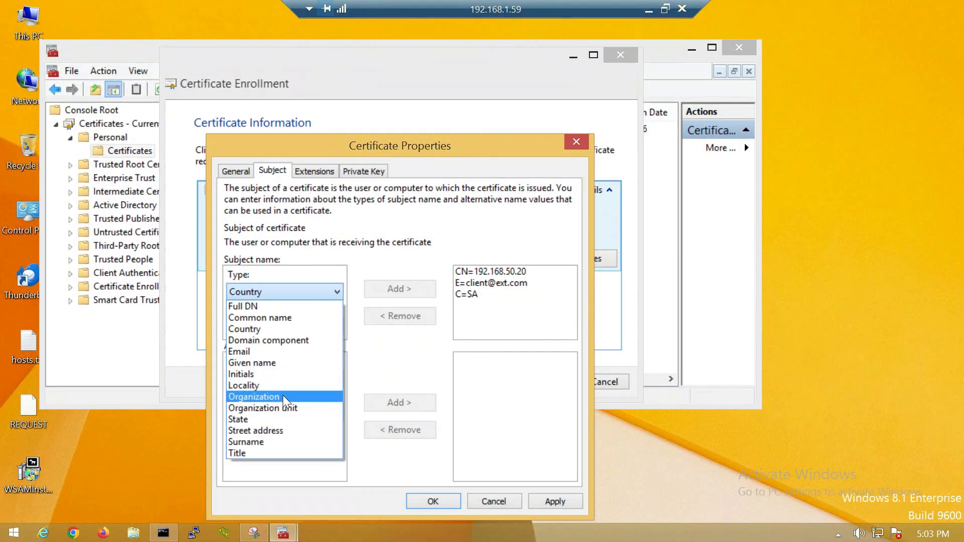
left_click(394, 349)
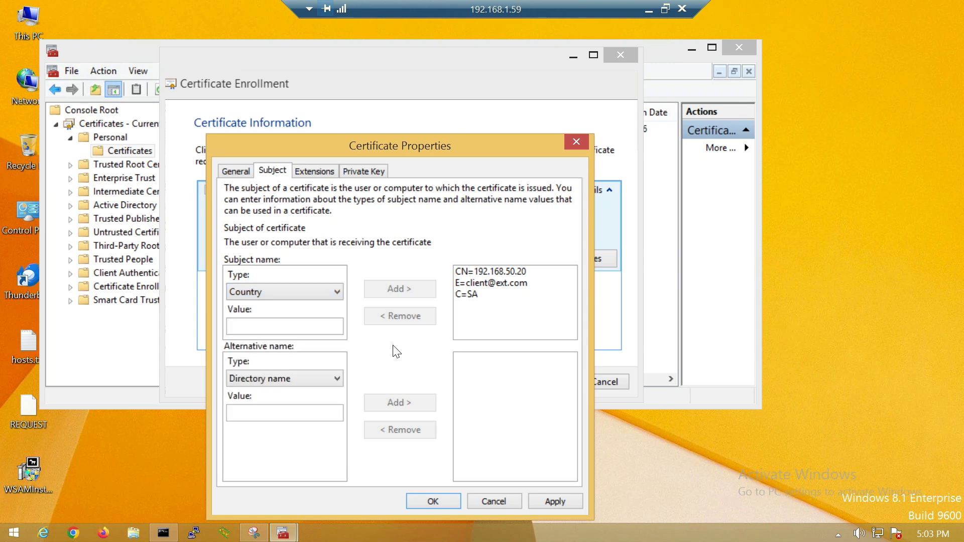
Add IP address (v4) alternative name 192.168.50.20 and apply the certificate properties
left_click(271, 383)
left_click(253, 439)
left_click_drag(287, 414, 148, 388)
type("192.168.50.20")
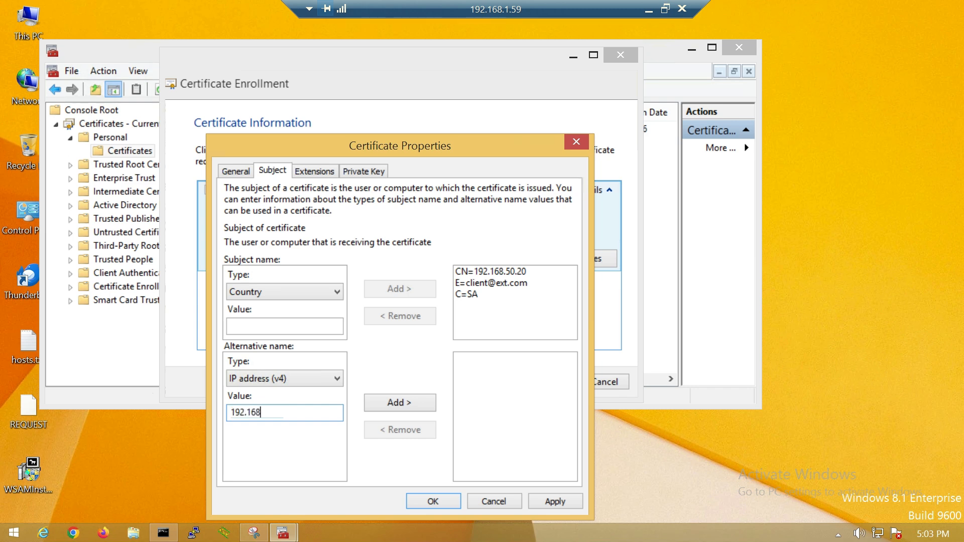
left_click(400, 403)
left_click(307, 172)
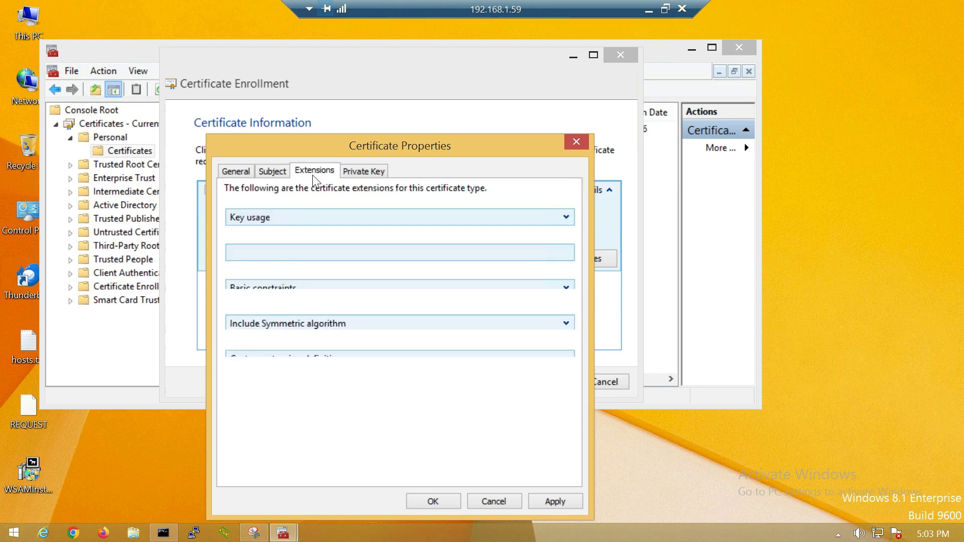
left_click(348, 173)
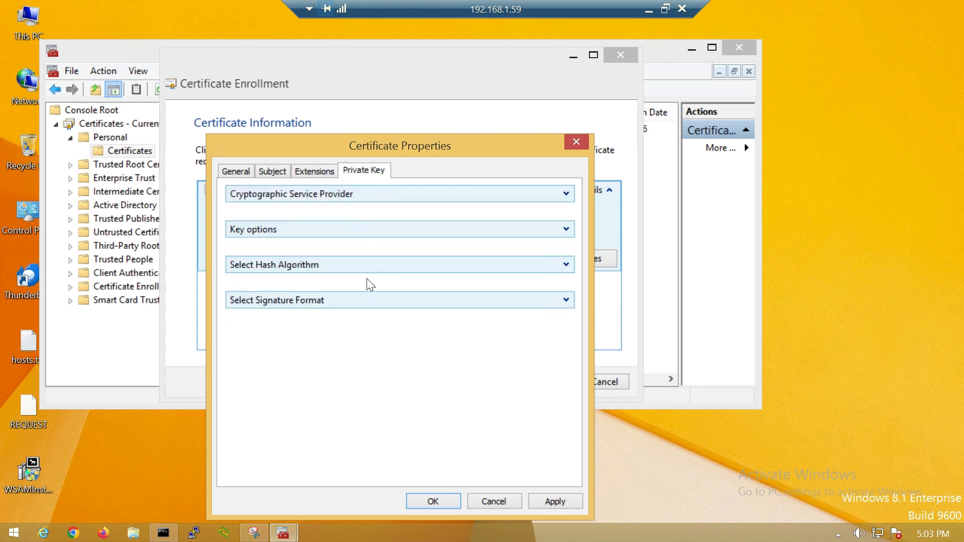
left_click(270, 172)
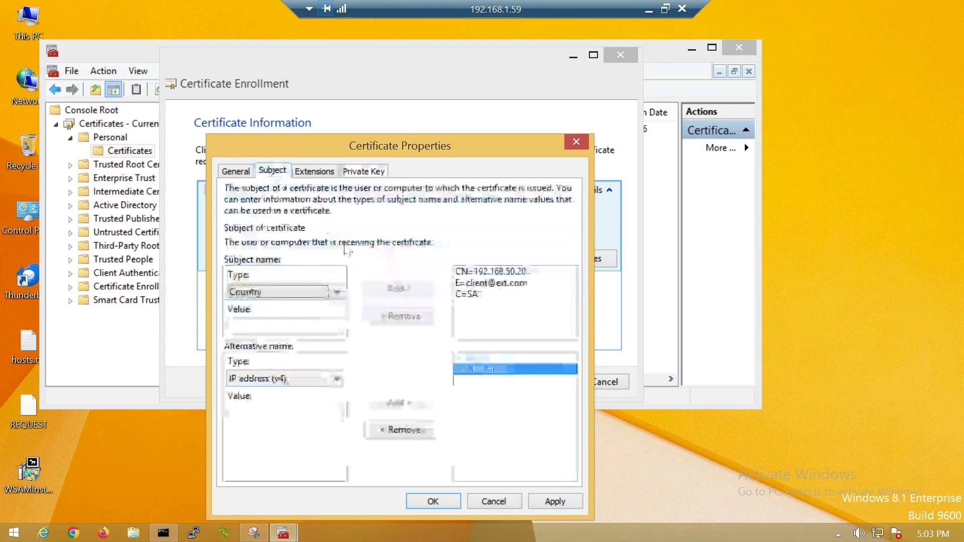
left_click(551, 501)
left_click(432, 501)
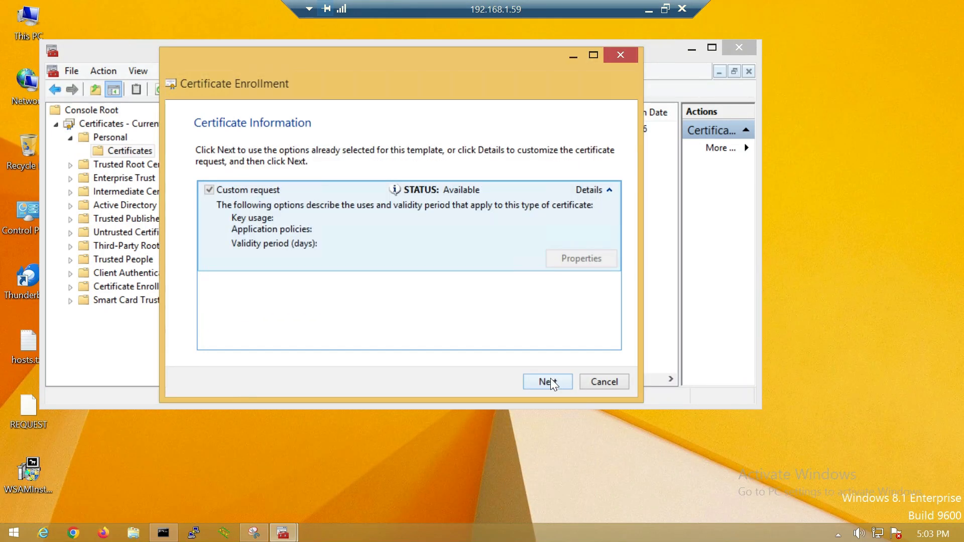
Save the offline request as REQUEST2 on the desktop and finish the wizard
left_click(550, 383)
left_click(582, 234)
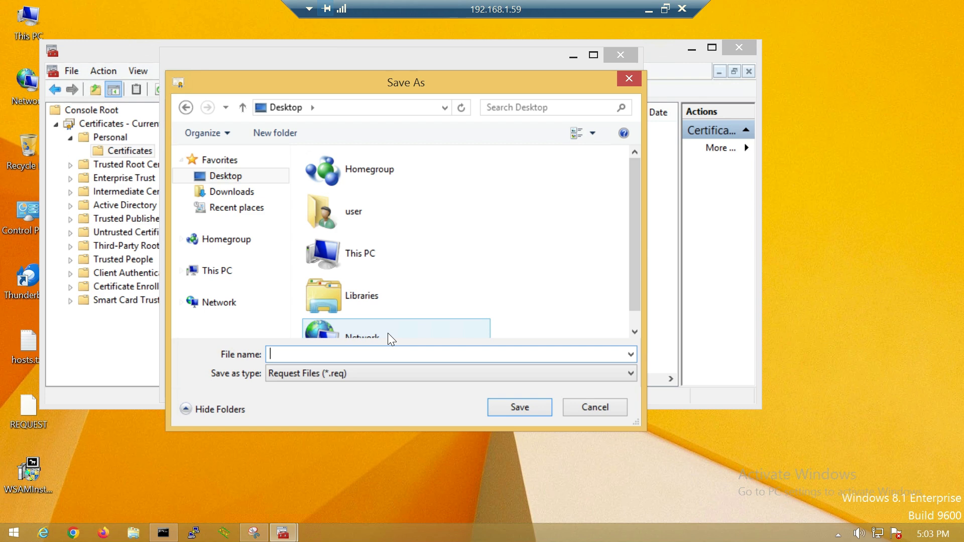
type("REQUEST2")
left_click(528, 408)
left_click(540, 382)
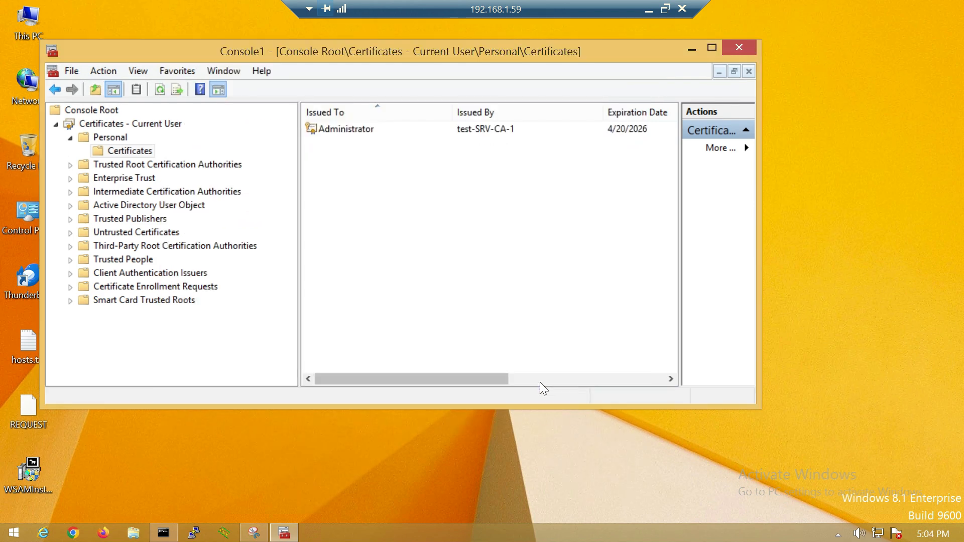
Minimize the console and choose Open with for the REQUEST2 file on the desktop
left_click(697, 47)
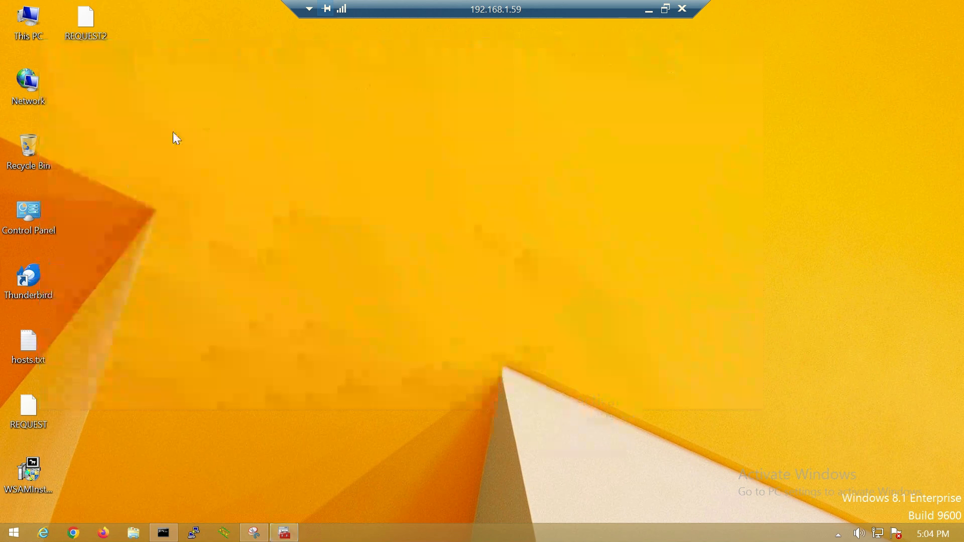
right_click(95, 23)
left_click(150, 32)
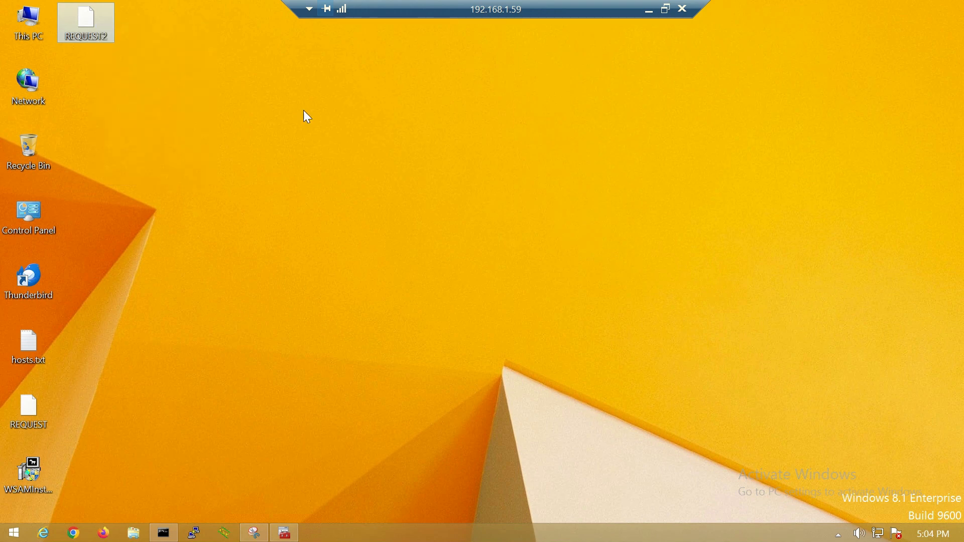
Open REQUEST2 in Notepad, select all its request text, and move on to Chrome
left_click(401, 290)
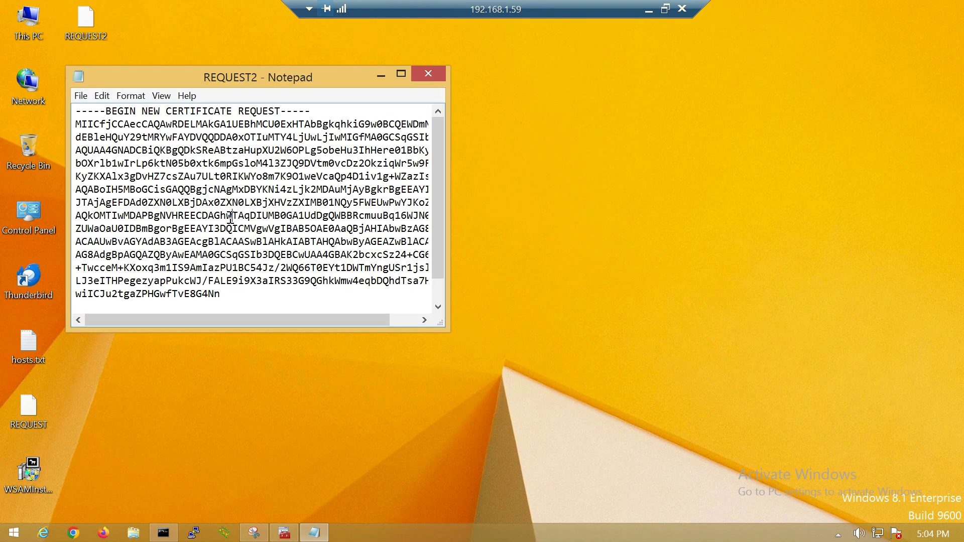
key("ctrl+a")
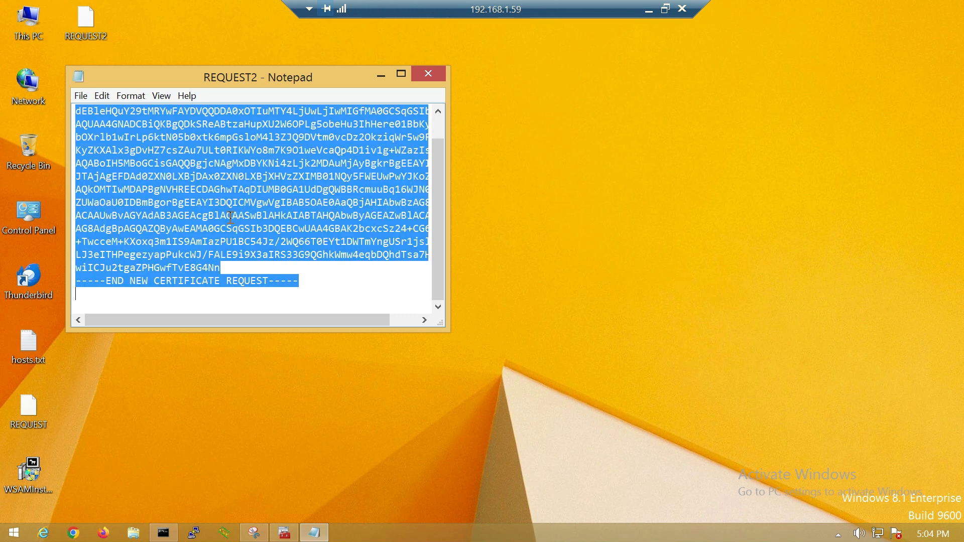
left_click_drag(300, 80, 552, 126)
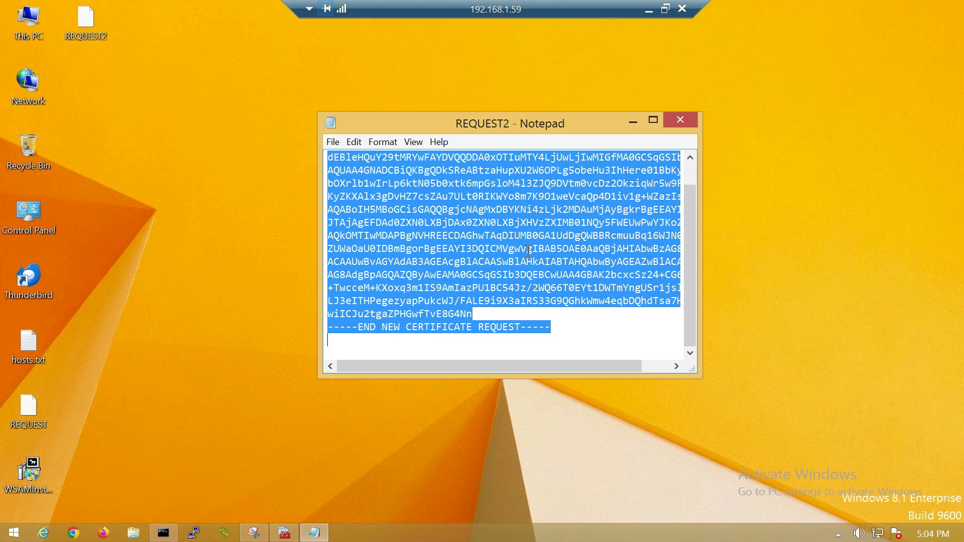
left_click(479, 71)
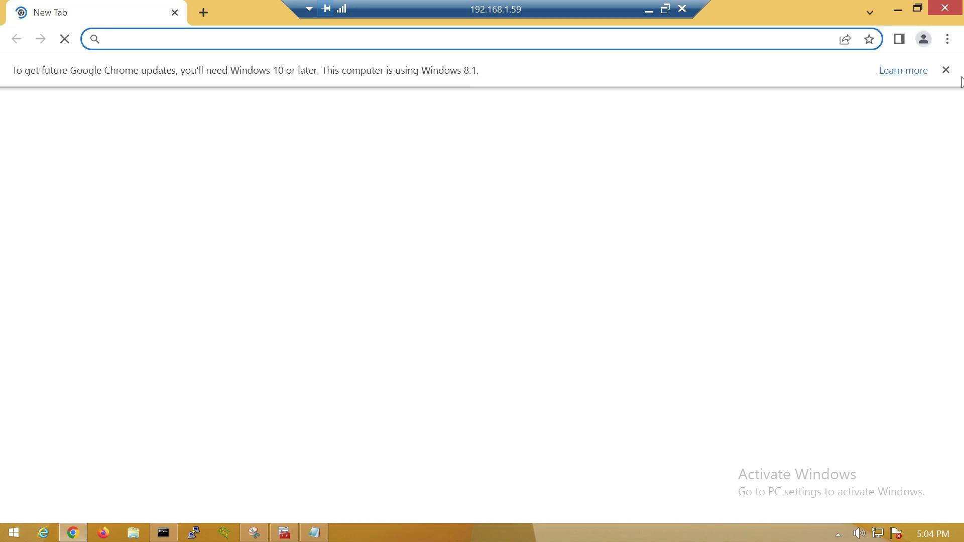
left_click(402, 41)
type("http://")
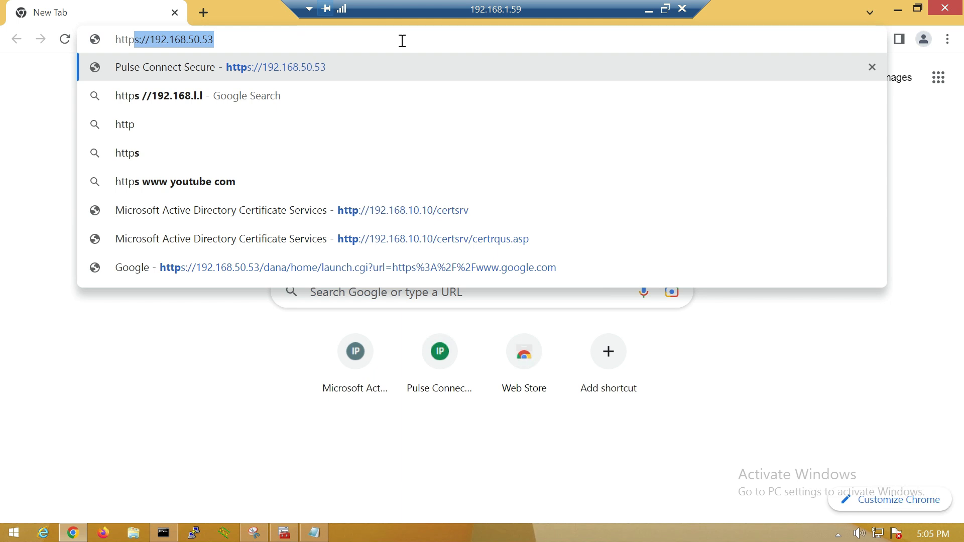
key("Right")
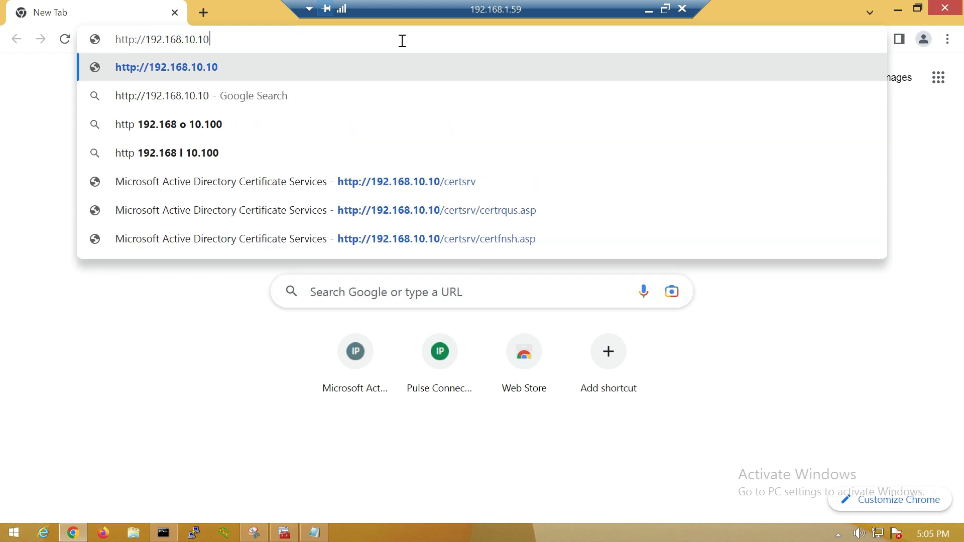
key("Return")
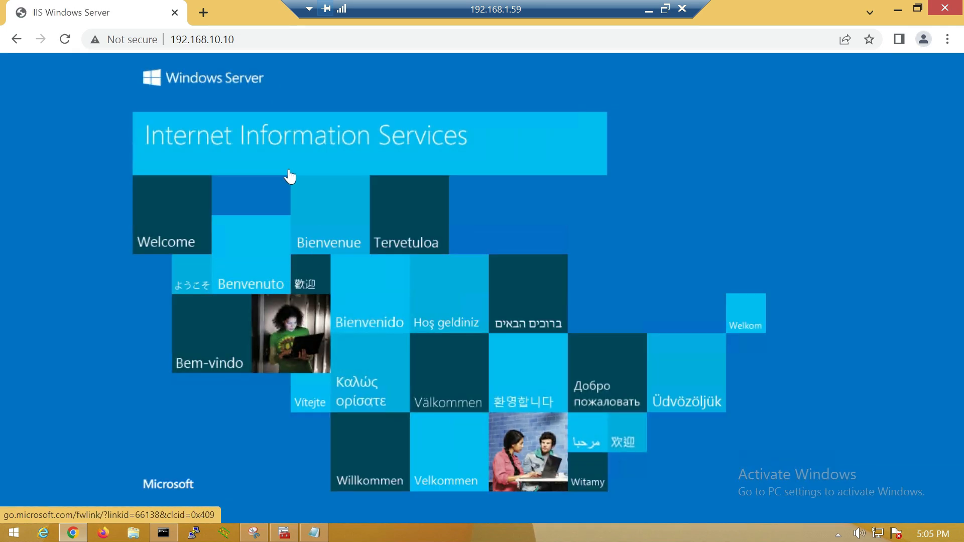
left_click(277, 40)
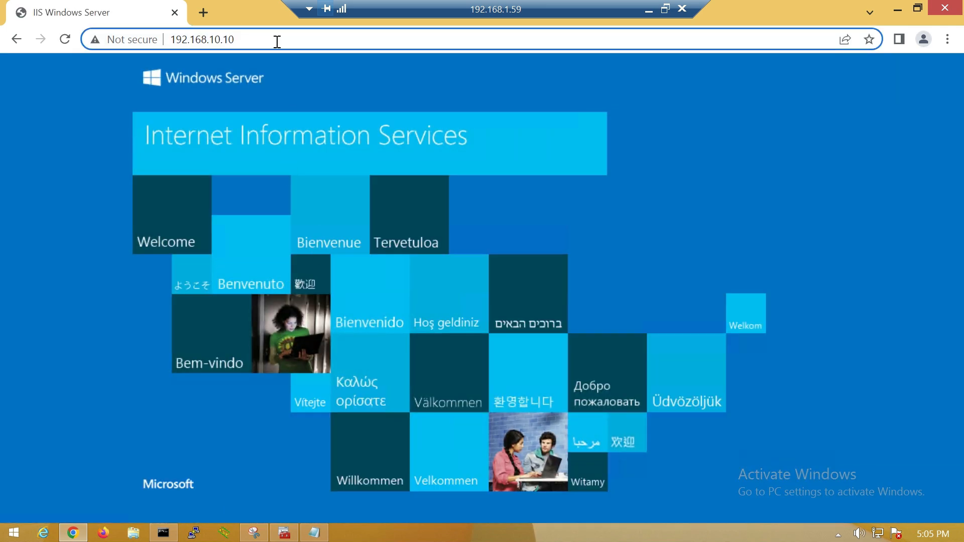
type("/certsrc")
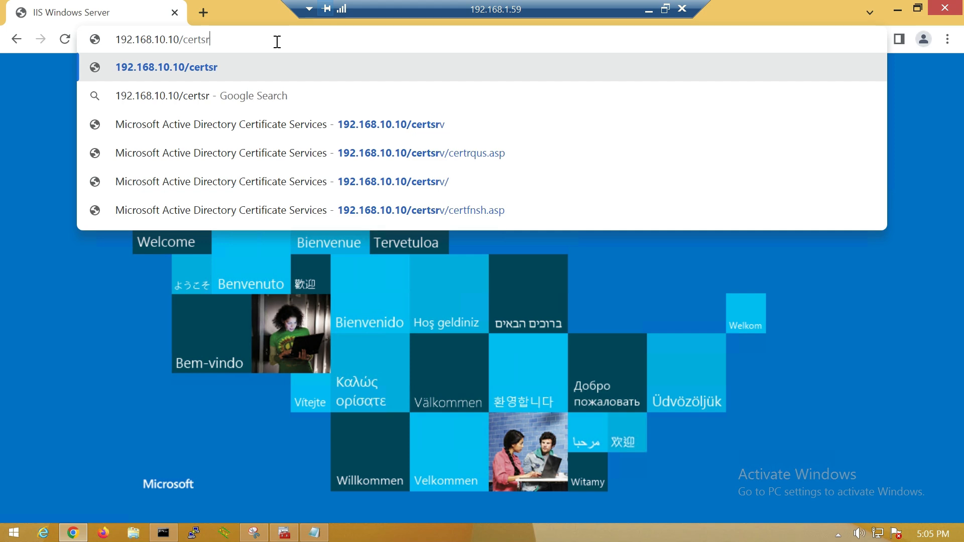
key("Return")
double_click(301, 42)
type("certsrv")
key("Return")
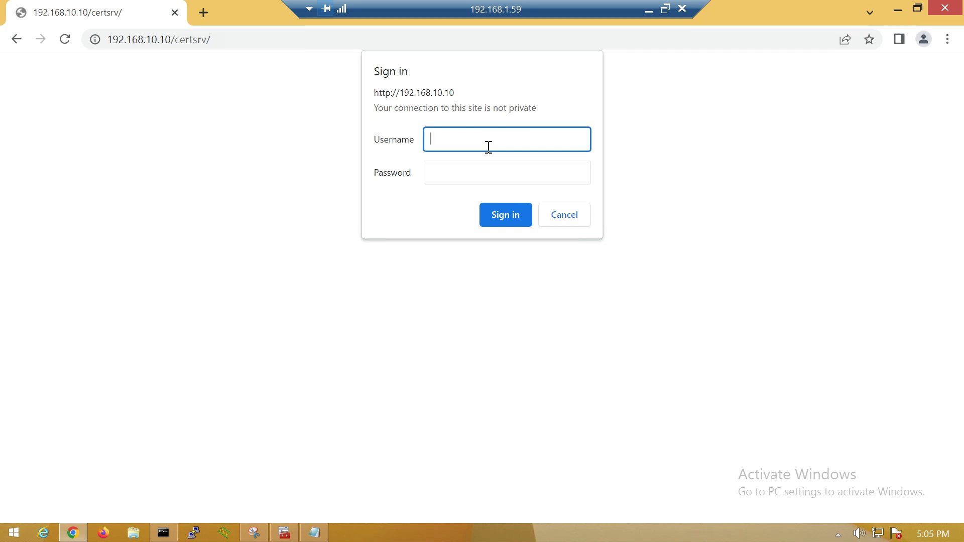
Sign in to the certificate services site with the domain account and password
key("Tab")
type("•••••")
key("Return")
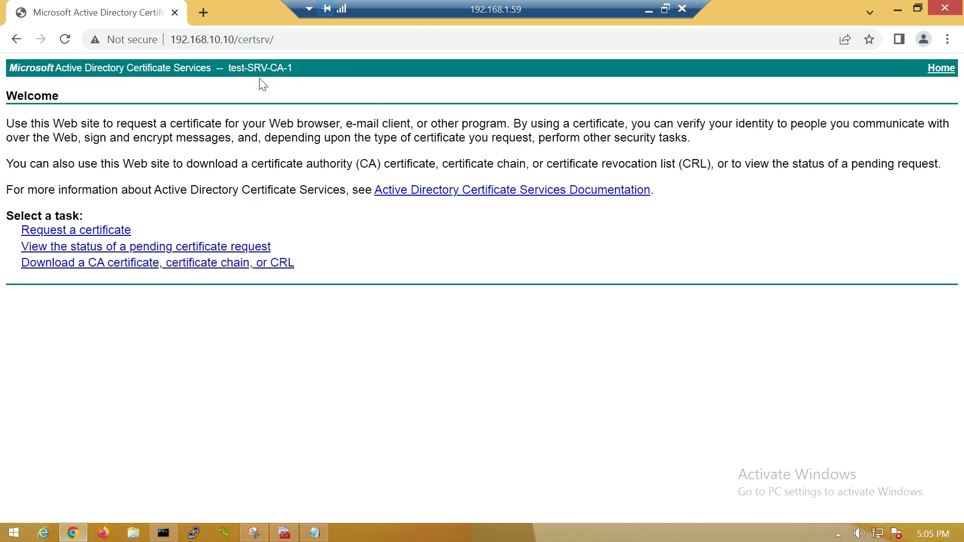
left_click(243, 39)
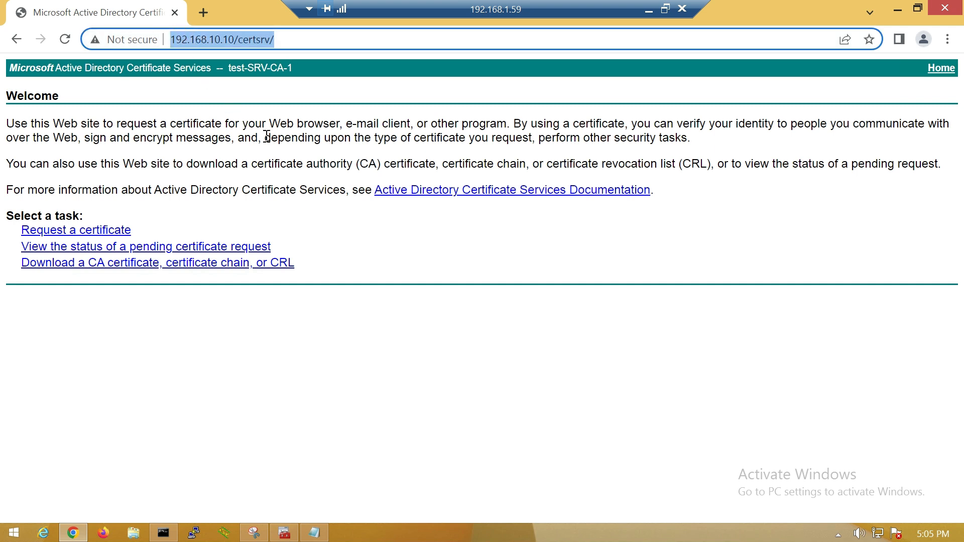
Submit the pasted REQUEST2 as an advanced certificate request and download the issued certificate
left_click(106, 232)
left_click(121, 168)
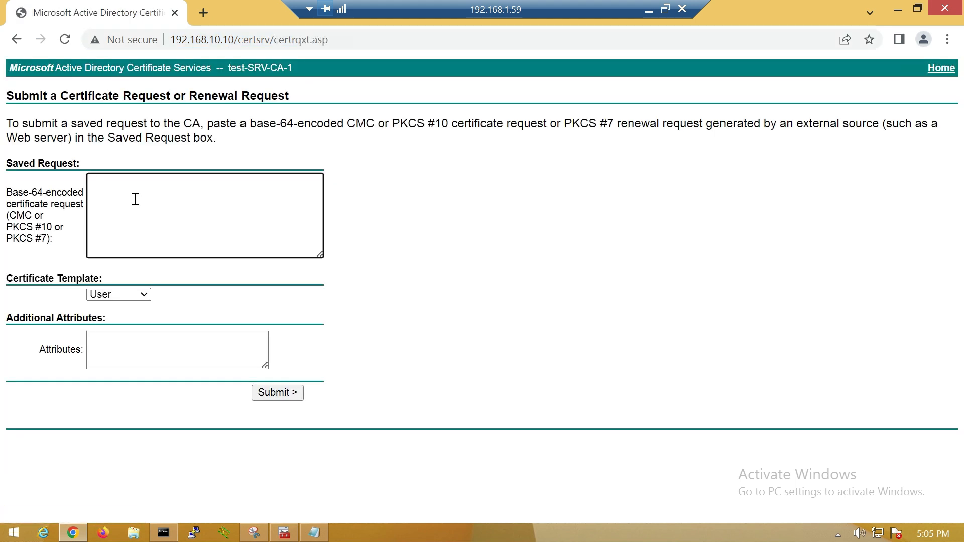
key("ctrl+v")
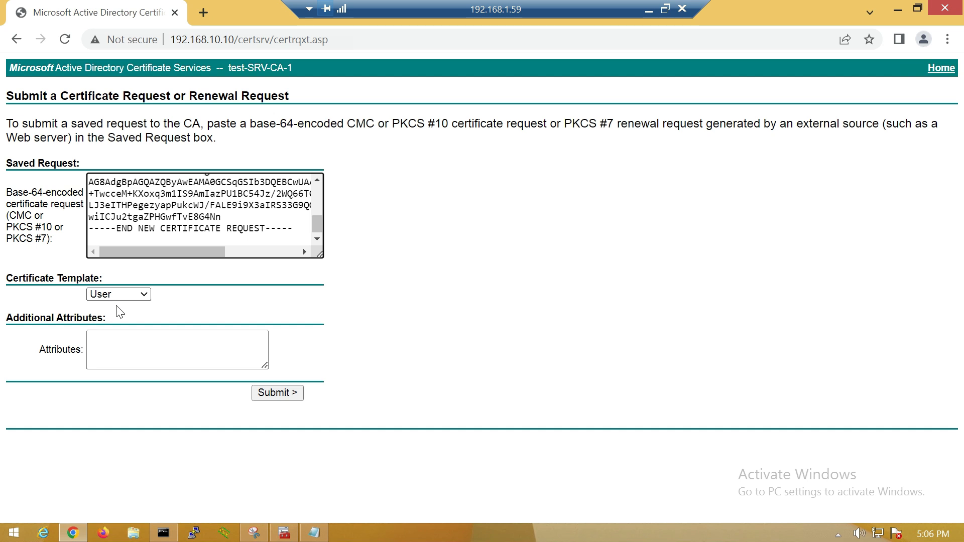
left_click(274, 392)
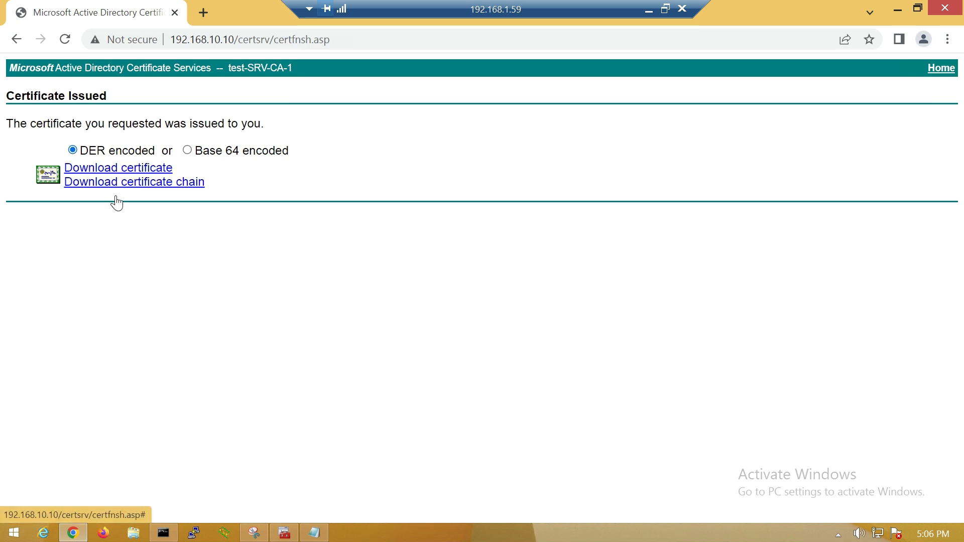
left_click(116, 169)
Show the downloaded certificate in its folder and refresh the MMC personal certificate list
left_click(160, 502)
left_click(194, 451)
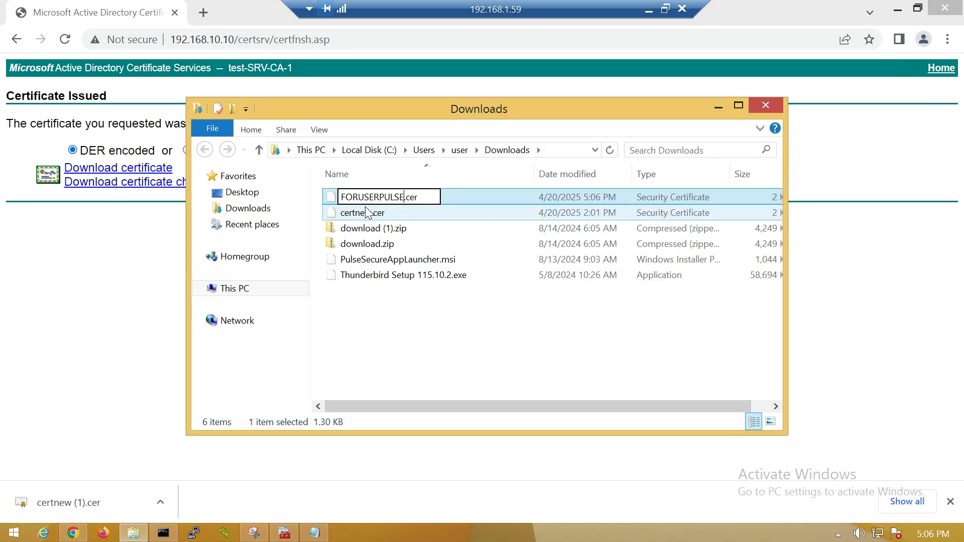
left_click(284, 533)
right_click(436, 210)
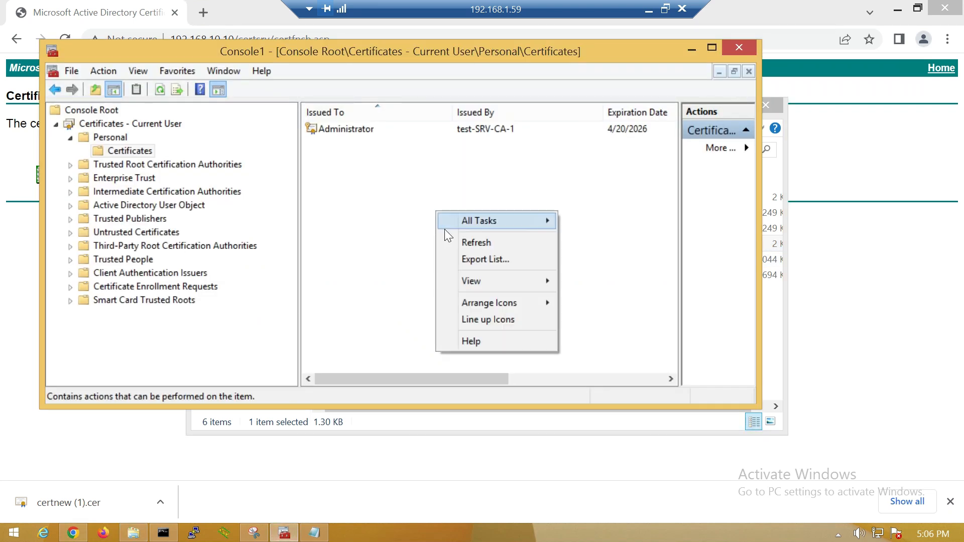
left_click(472, 242)
right_click(327, 168)
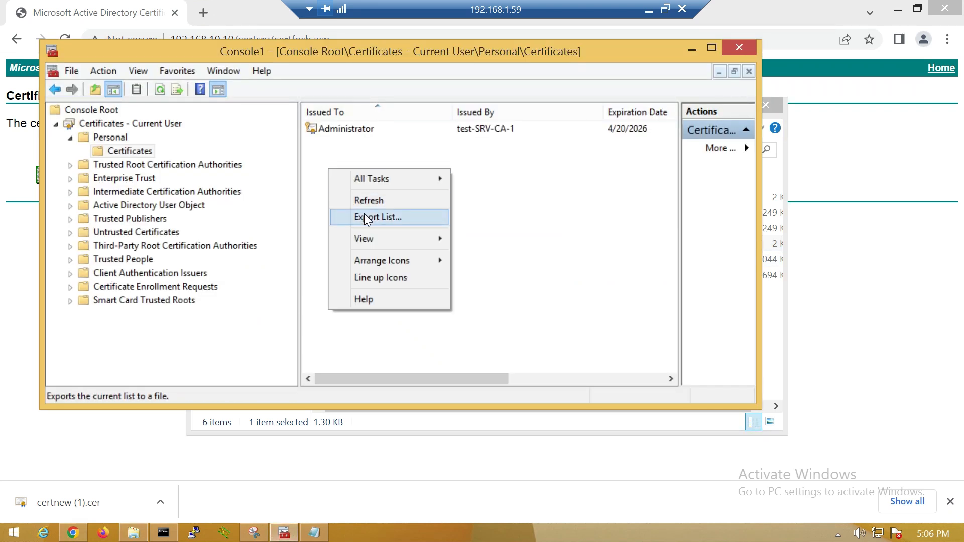
left_click(364, 197)
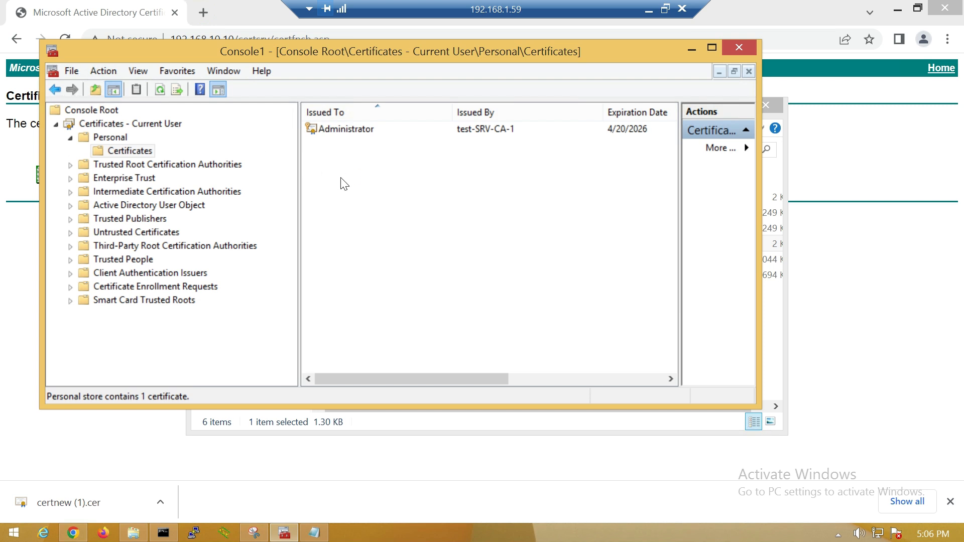
Restore the Downloads folder and open FORUSERPULSE.cer
key("super+d")
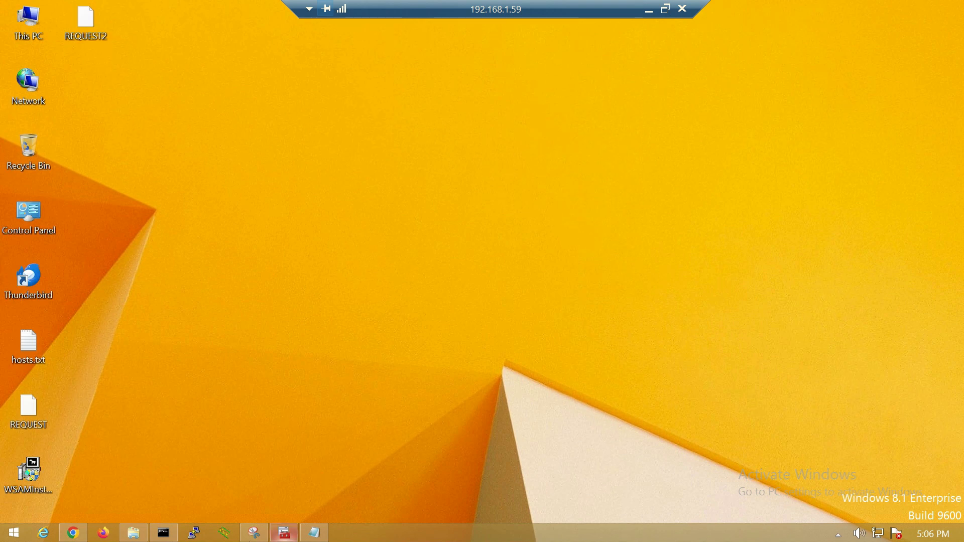
left_click(133, 532)
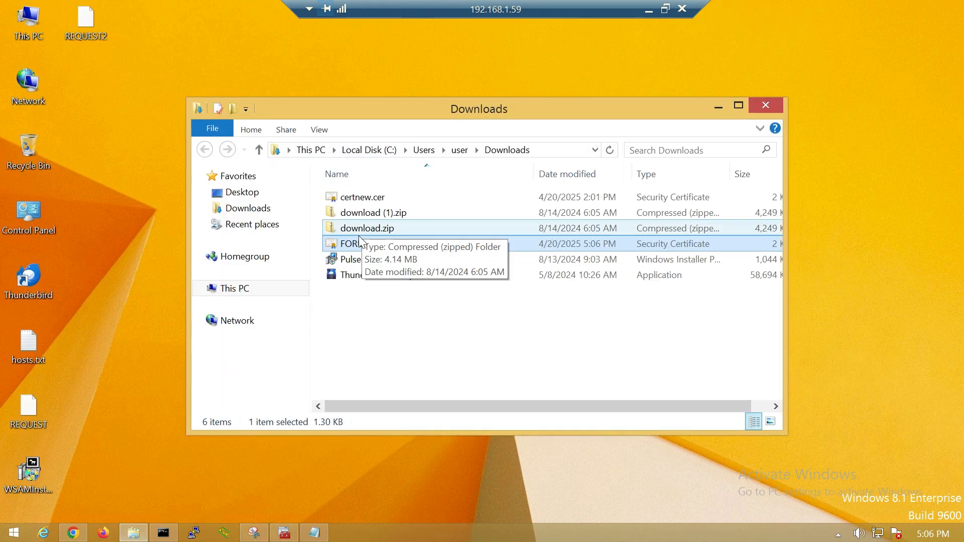
double_click(359, 243)
Install FORUSERPULSE.cer into the current user's Personal certificate store
left_click(532, 290)
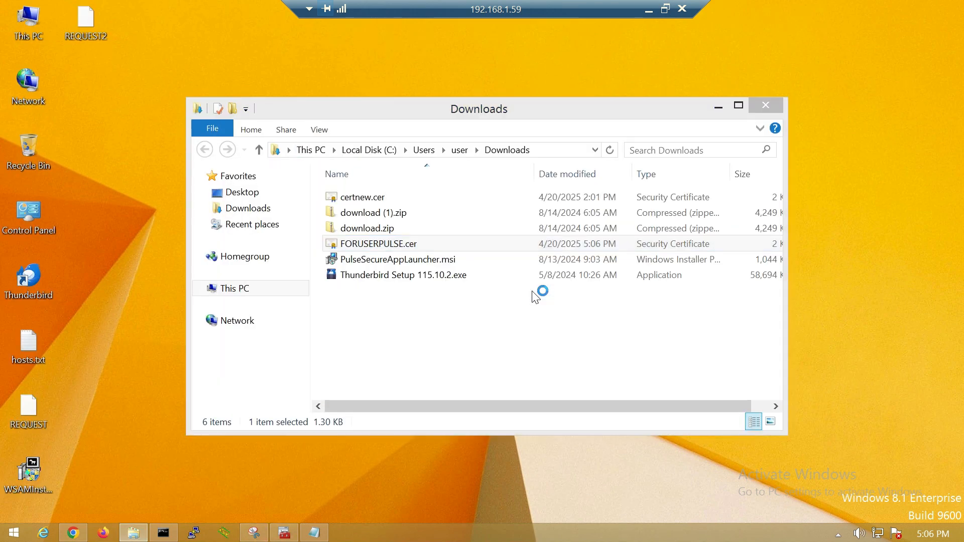
left_click(196, 328)
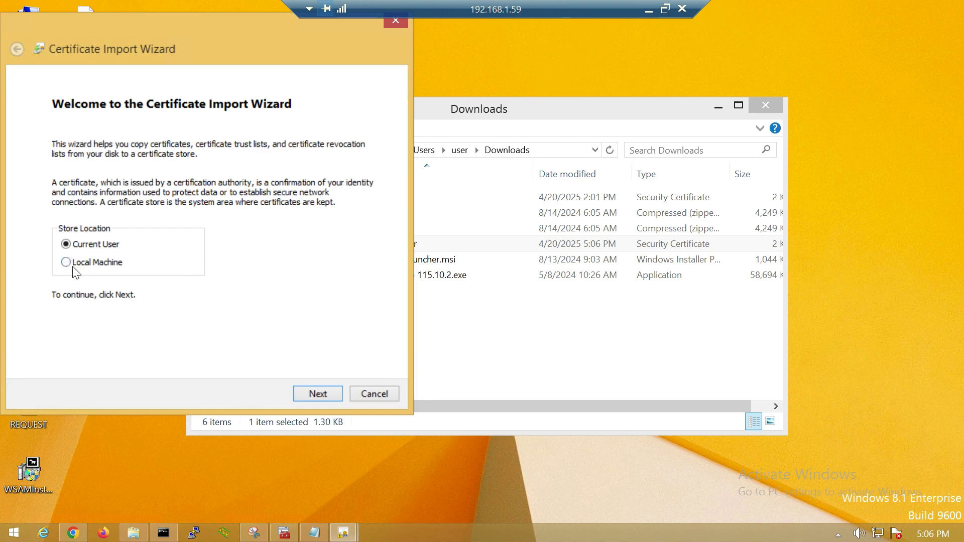
left_click(312, 393)
left_click(105, 201)
left_click(340, 234)
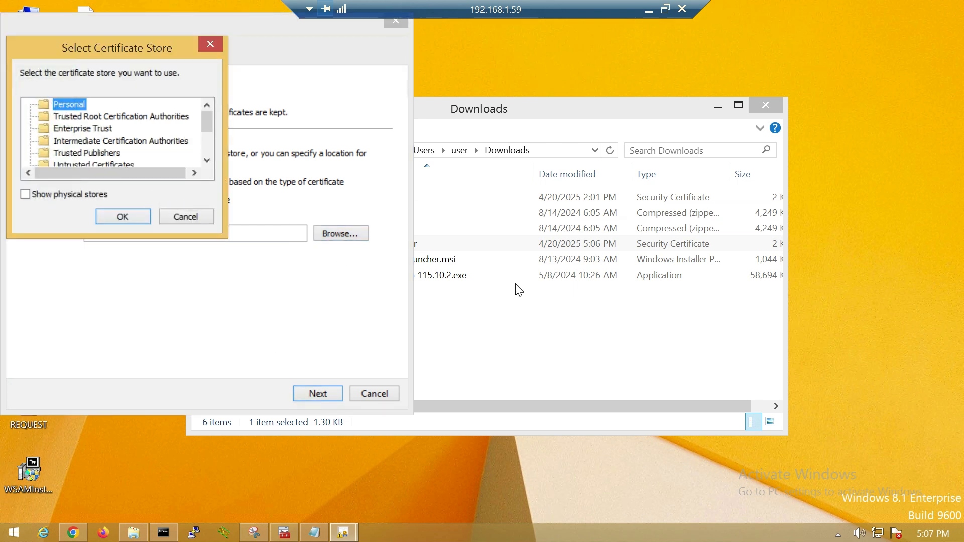
key("Return")
left_click(314, 393)
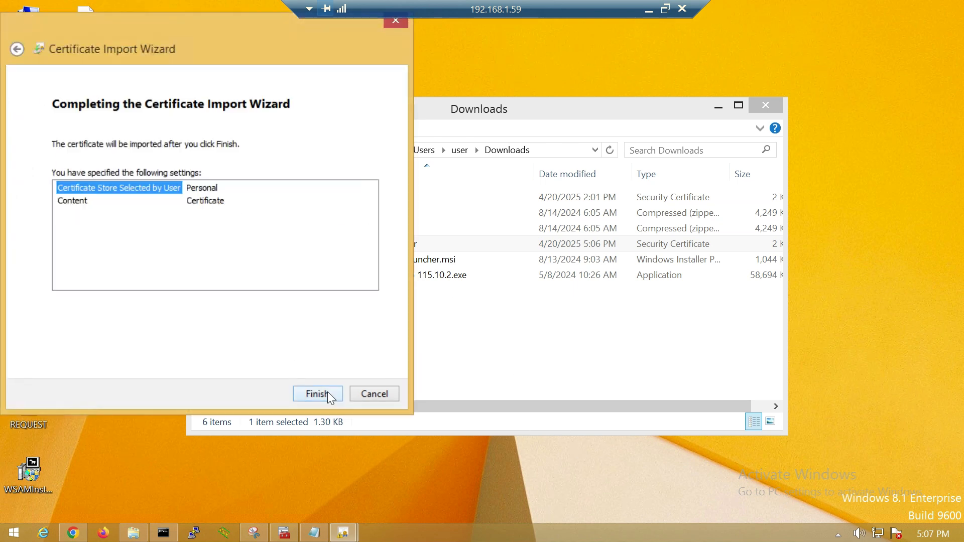
left_click(327, 388)
left_click(535, 326)
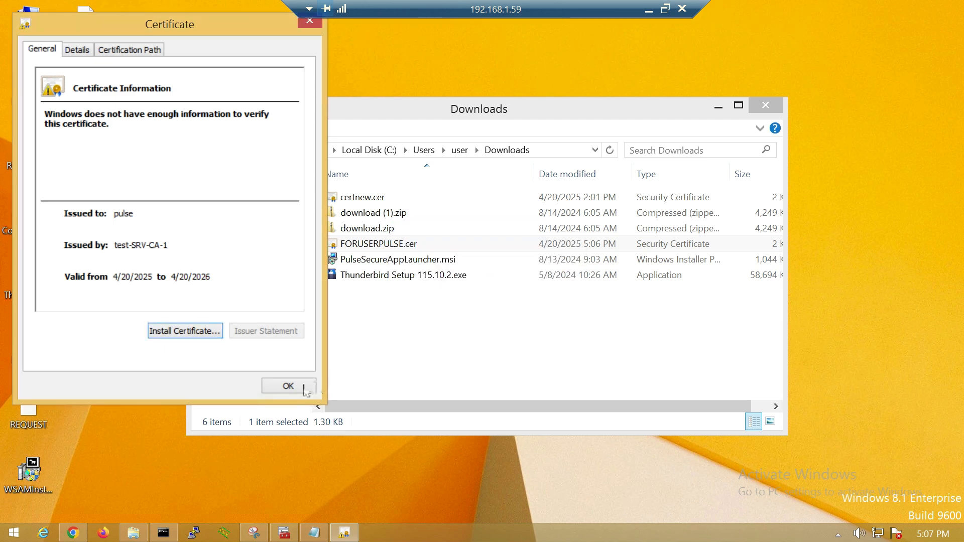
left_click(289, 392)
Refresh the MMC Personal certificates list and select the newly added certificate
left_click(285, 532)
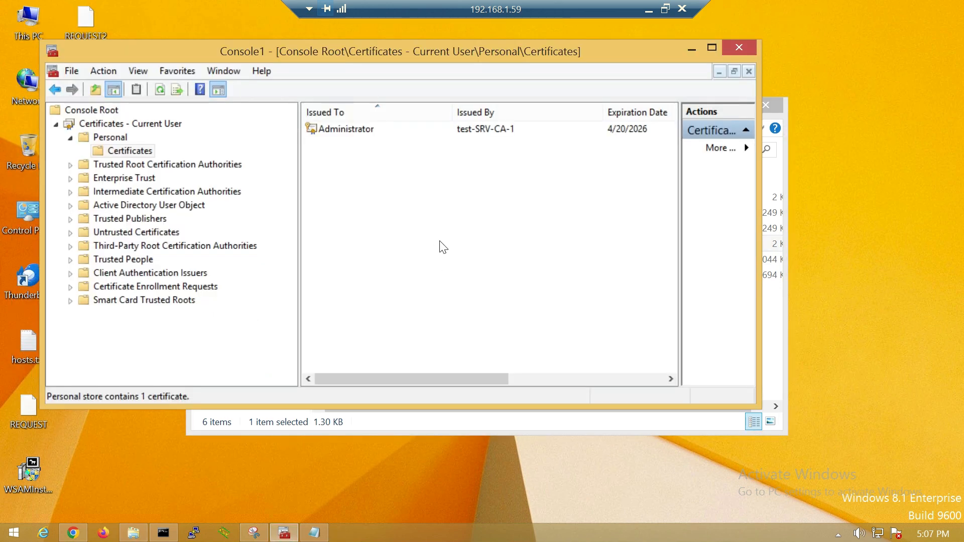
right_click(435, 225)
left_click(462, 256)
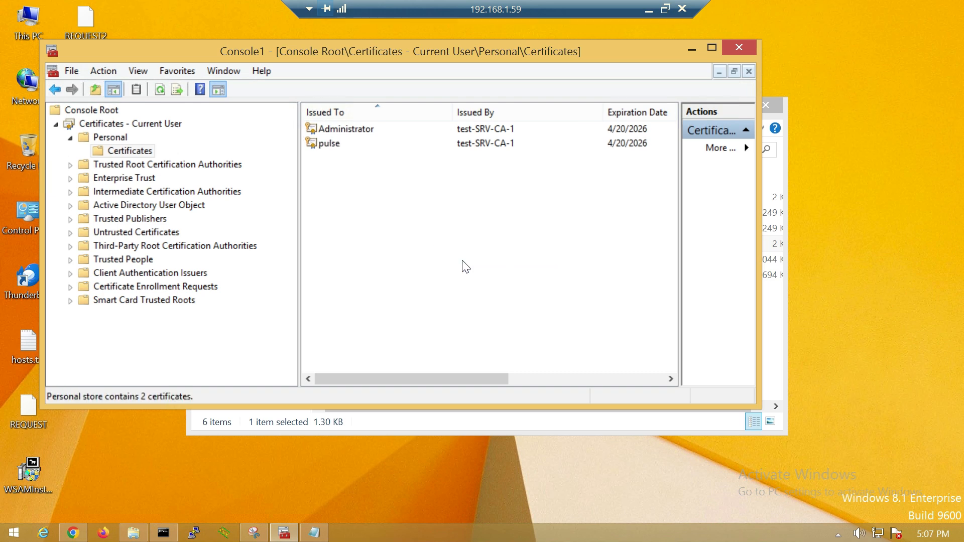
left_click(344, 148)
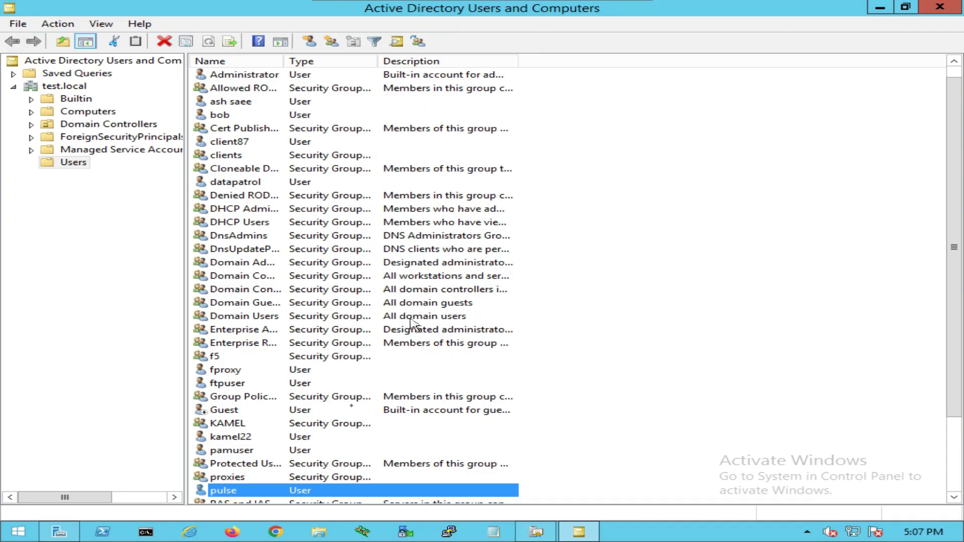
Refresh Issued Certificates in the CA console, select request 33, and exit the full-screen VM
left_click(535, 532)
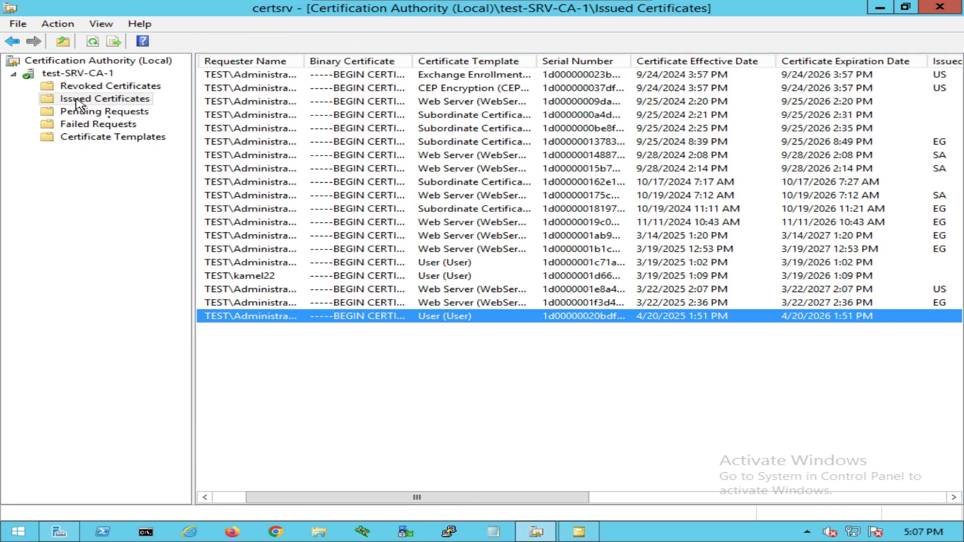
right_click(277, 391)
left_click(301, 397)
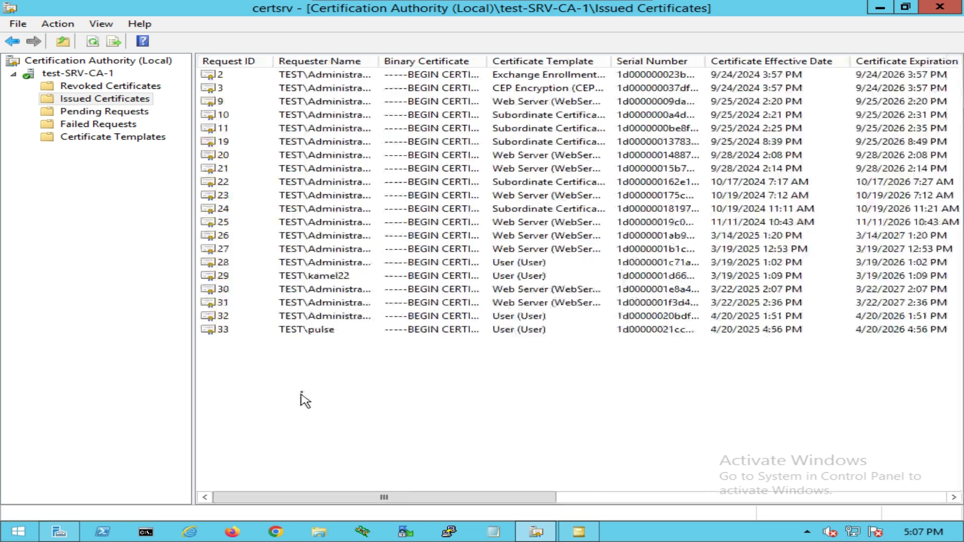
left_click(283, 331)
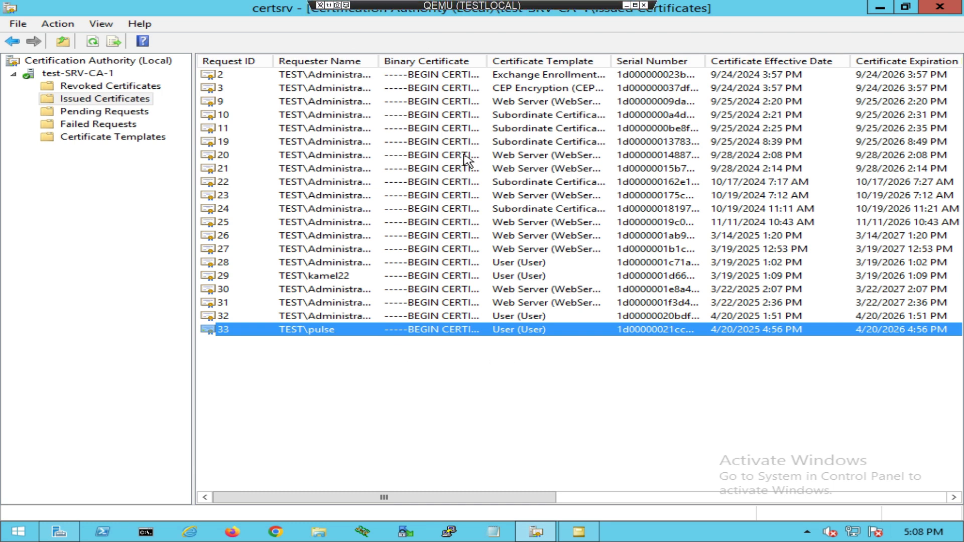
left_click(626, 5)
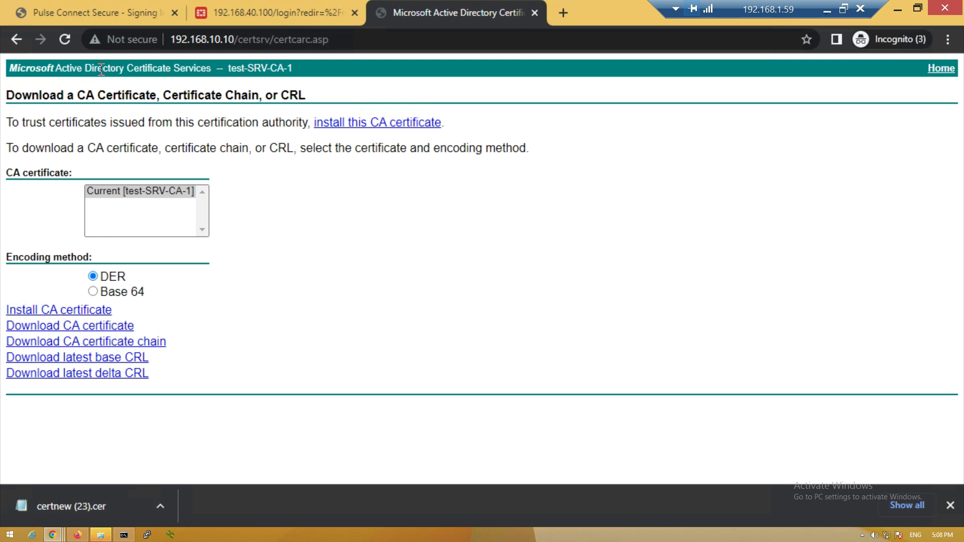
Return to /certsrv, download the CA certificate, and rename it TESTLOCALCA.cer
left_click_drag(328, 40, 271, 35)
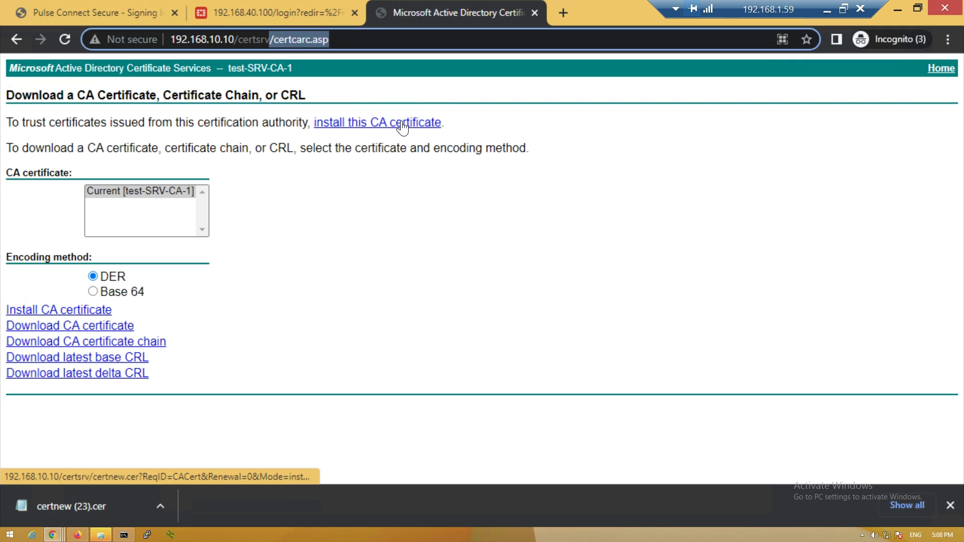
key("BackSpace")
key("Return")
left_click(88, 262)
left_click(75, 332)
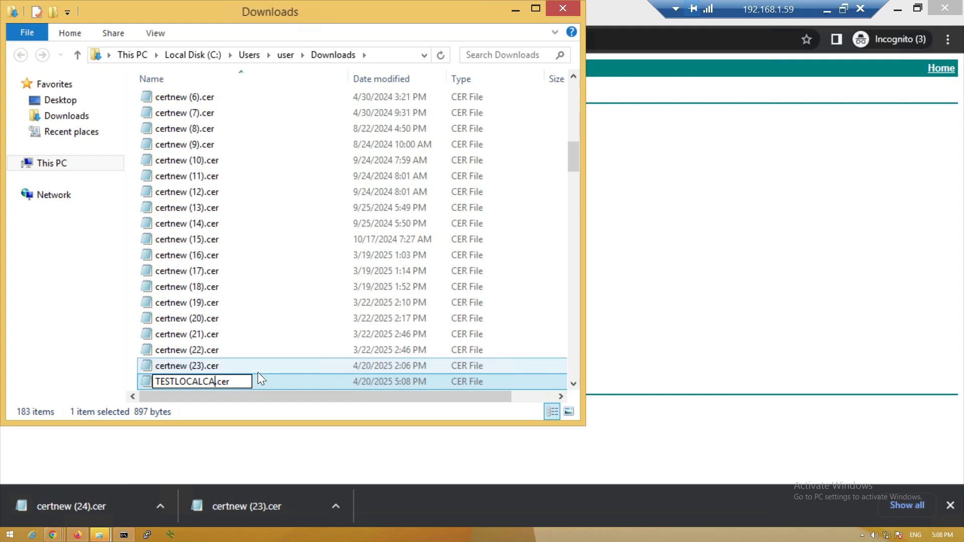
key("Return")
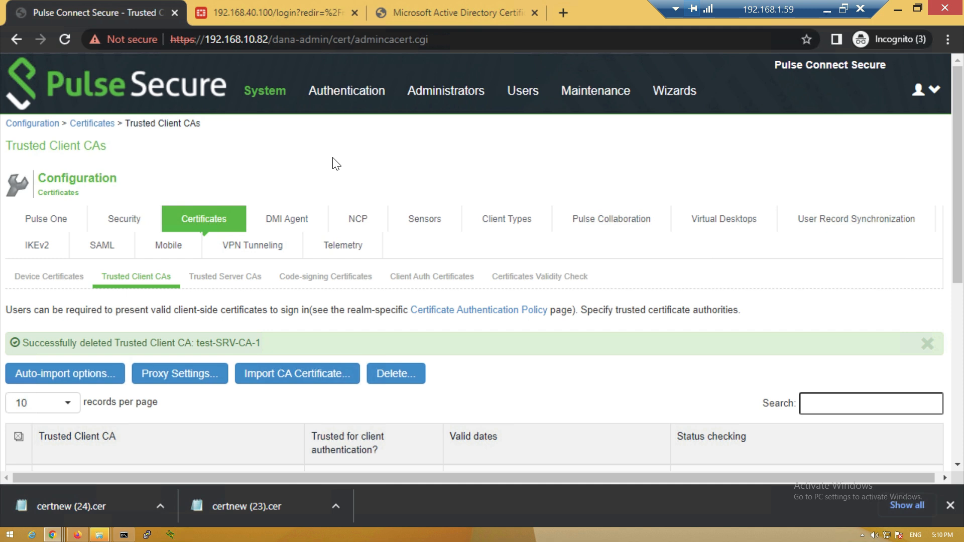
Import TESTLOCALCA.cer as a Trusted Client CA certificate
mouse_move(275, 98)
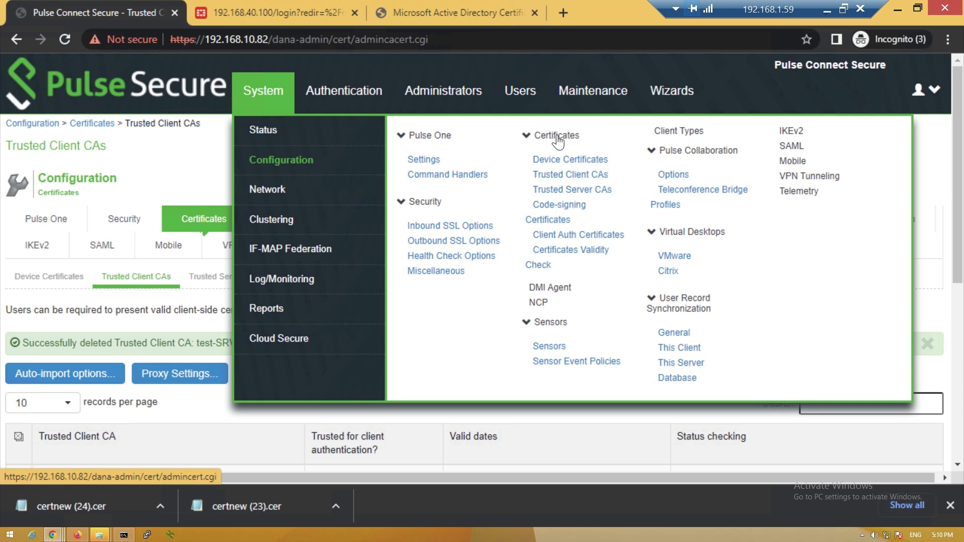
left_click(571, 175)
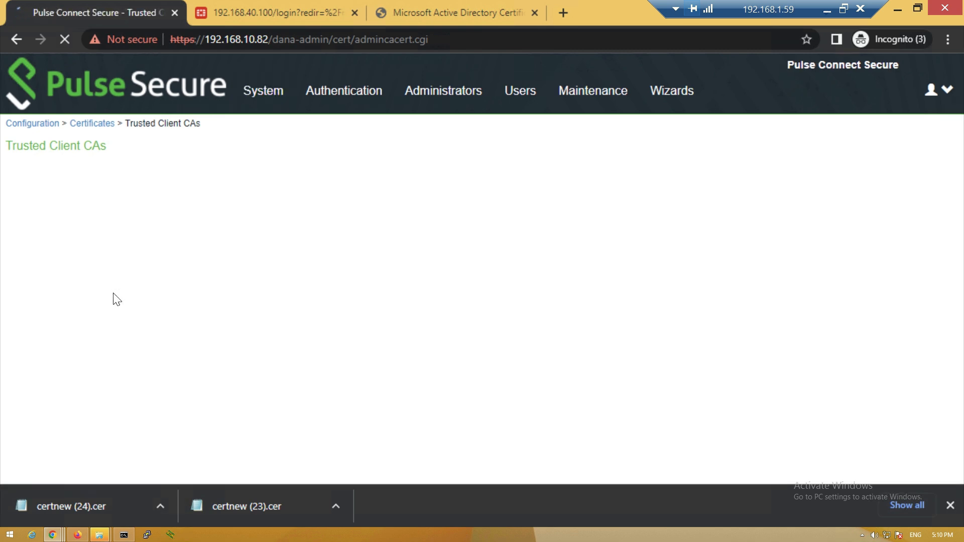
scroll(273, 286, "down", 1)
left_click(291, 260)
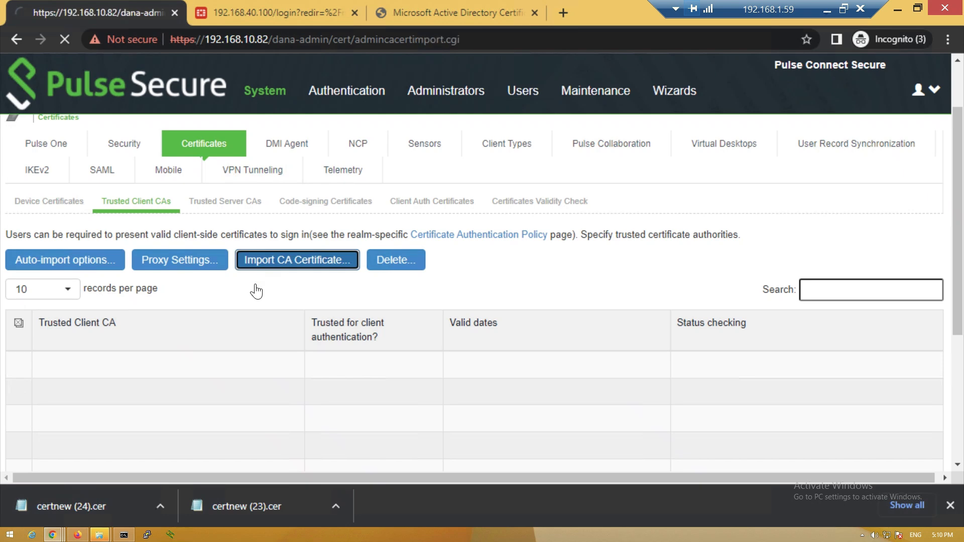
left_click(200, 231)
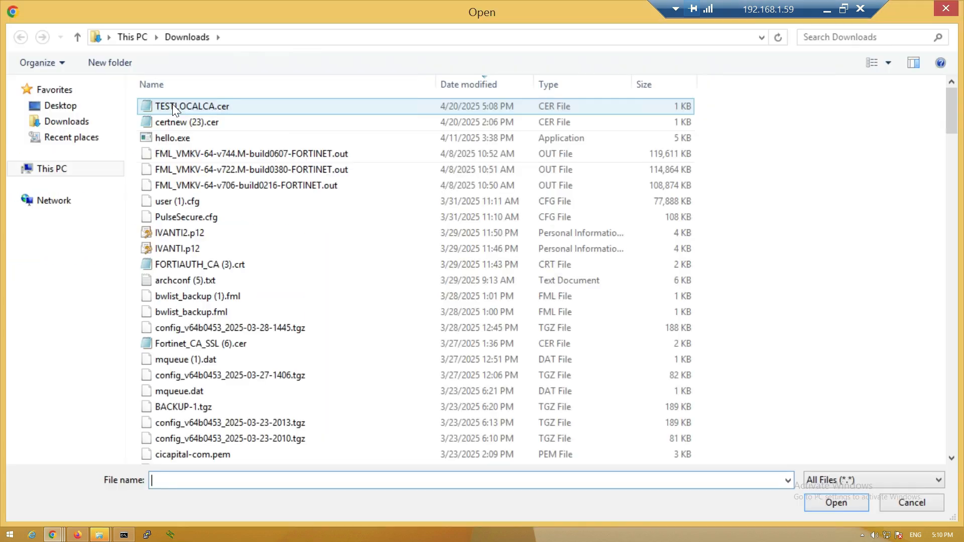
left_click(173, 105)
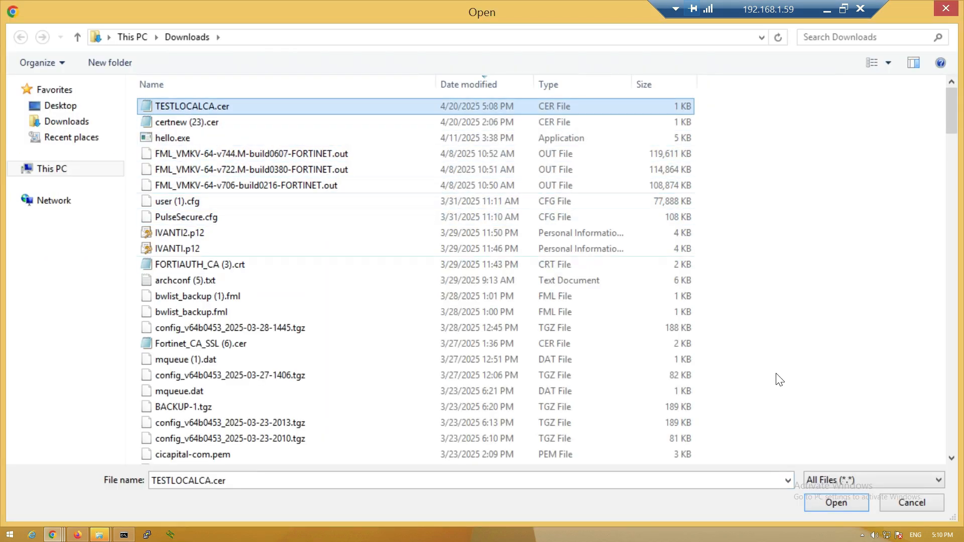
left_click(836, 502)
left_click(239, 314)
Review the settings of the imported test-SRV-CA-1 trusted client CA
scroll(126, 314, "down", 5)
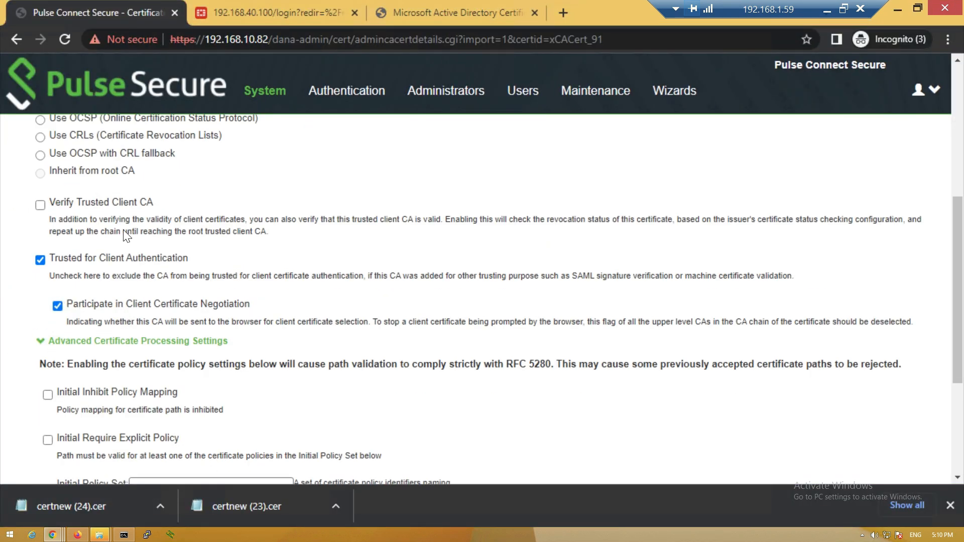
scroll(99, 361, "down", 4)
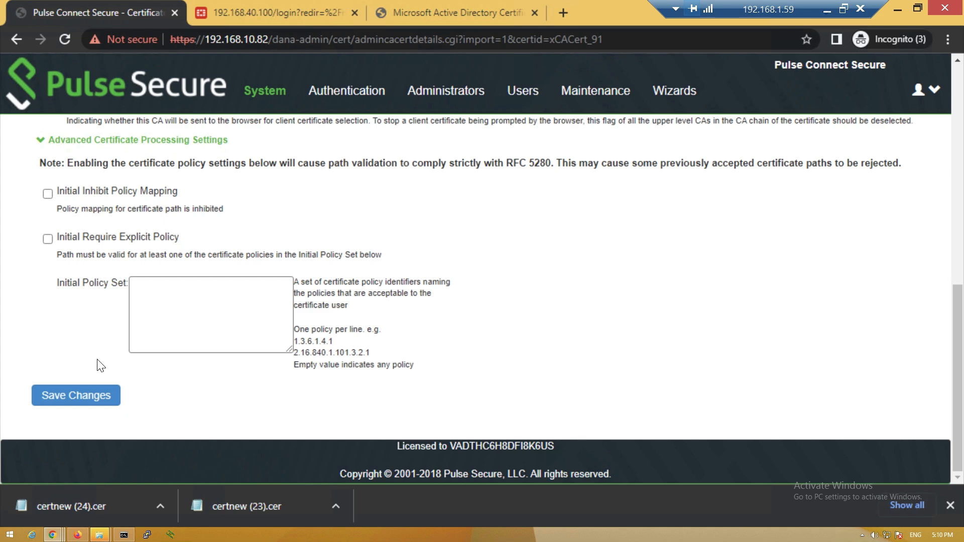
scroll(99, 347, "up", 9)
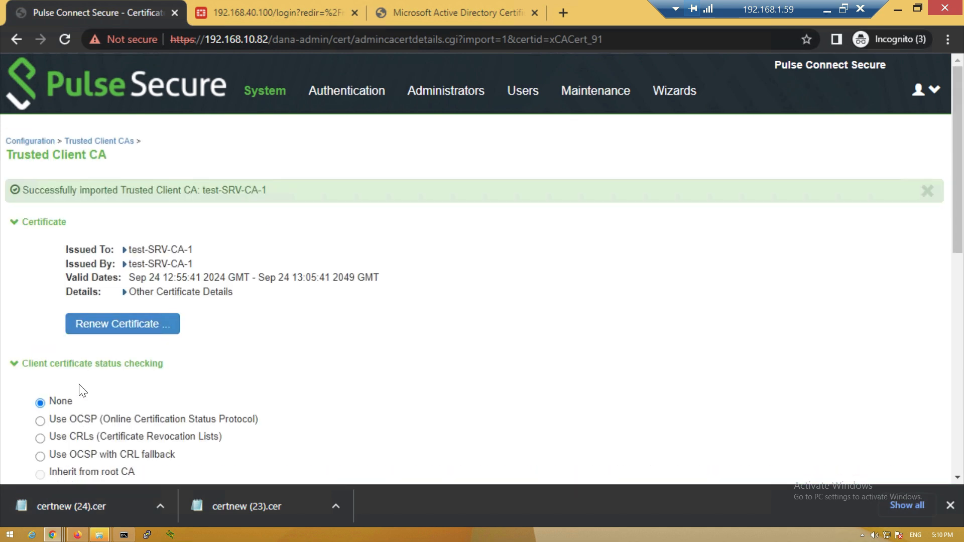
scroll(82, 390, "down", 1)
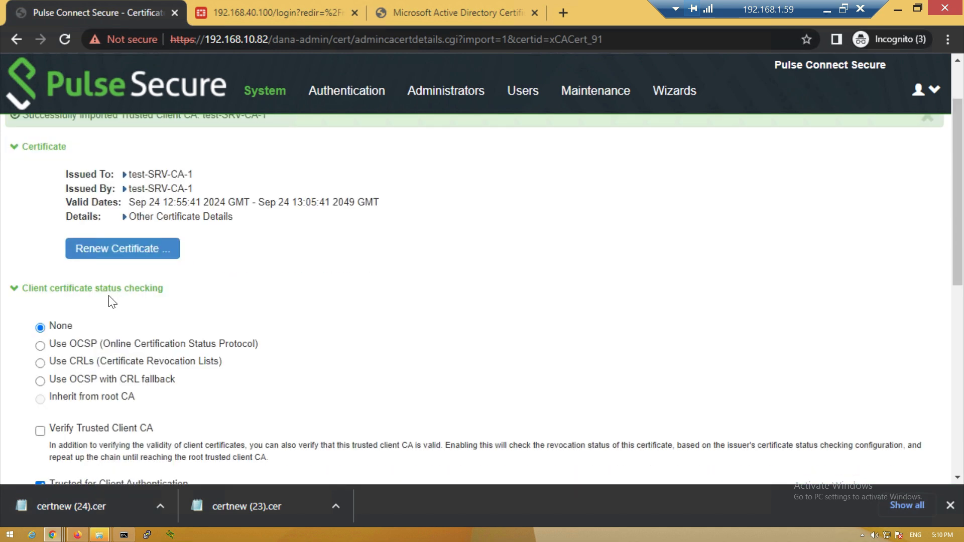
scroll(112, 301, "down", 3)
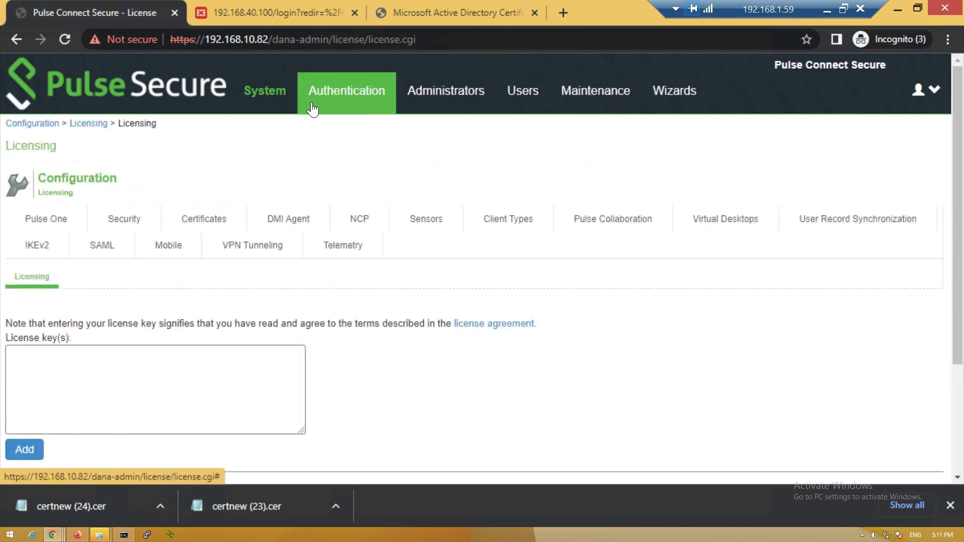
mouse_move(314, 108)
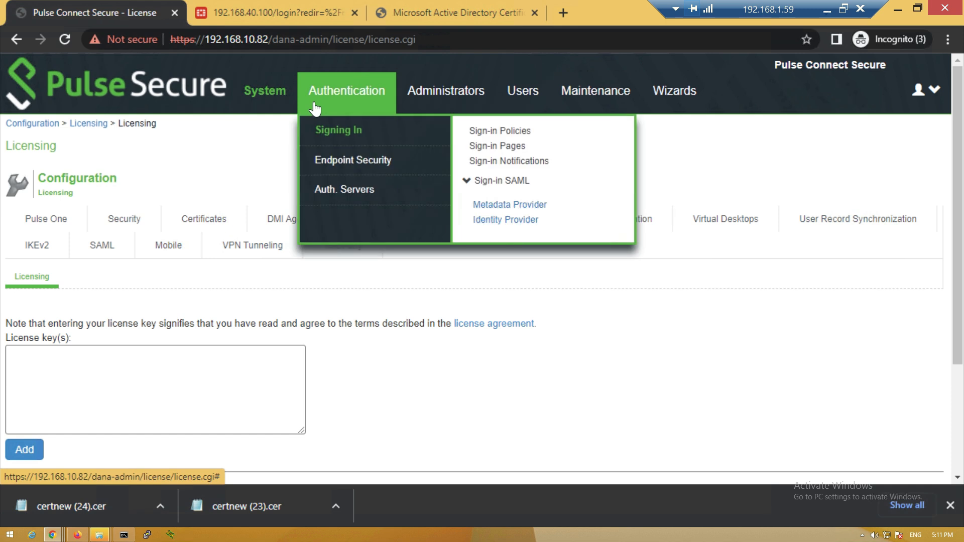
Create Certificate Server MICROSOFT_CA, keeping the <certDN.CN> user name template
left_click(345, 201)
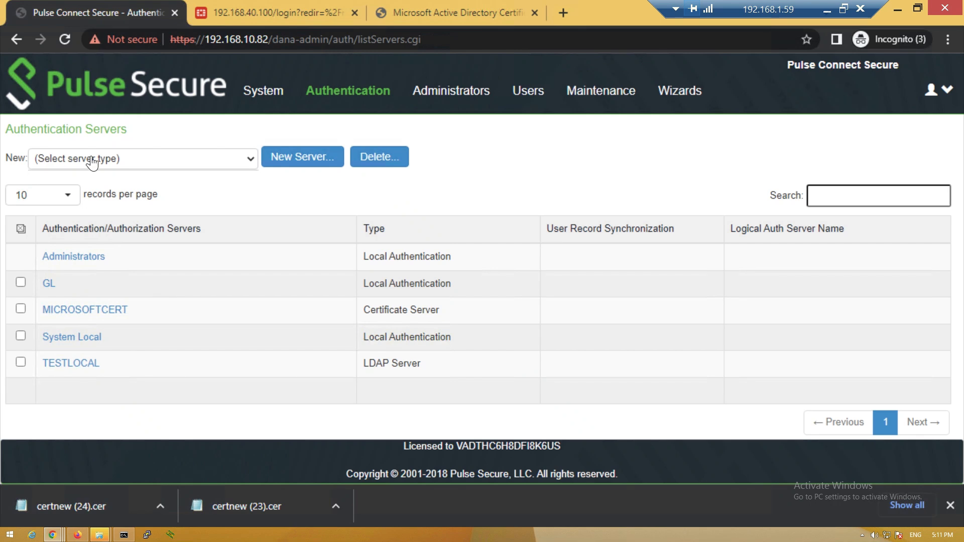
left_click(92, 160)
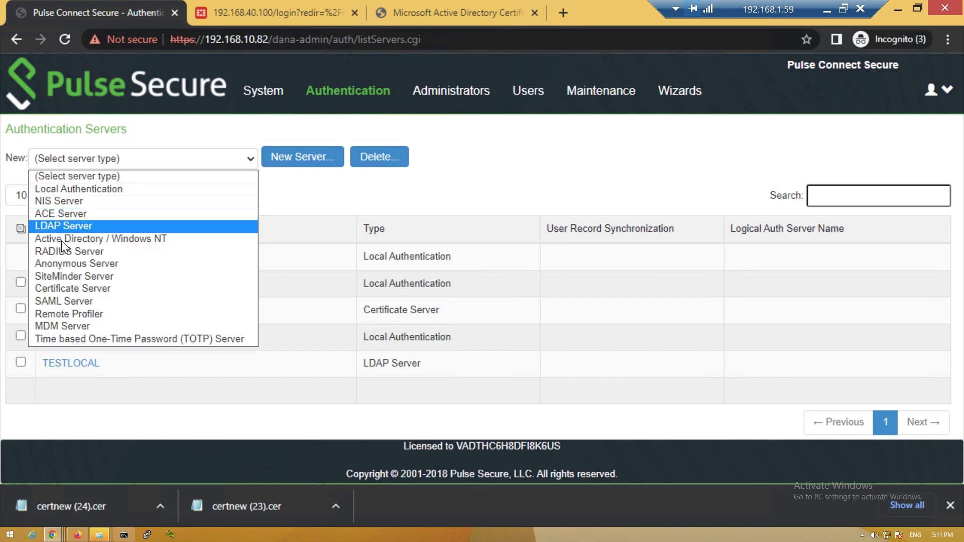
left_click(59, 289)
left_click(292, 157)
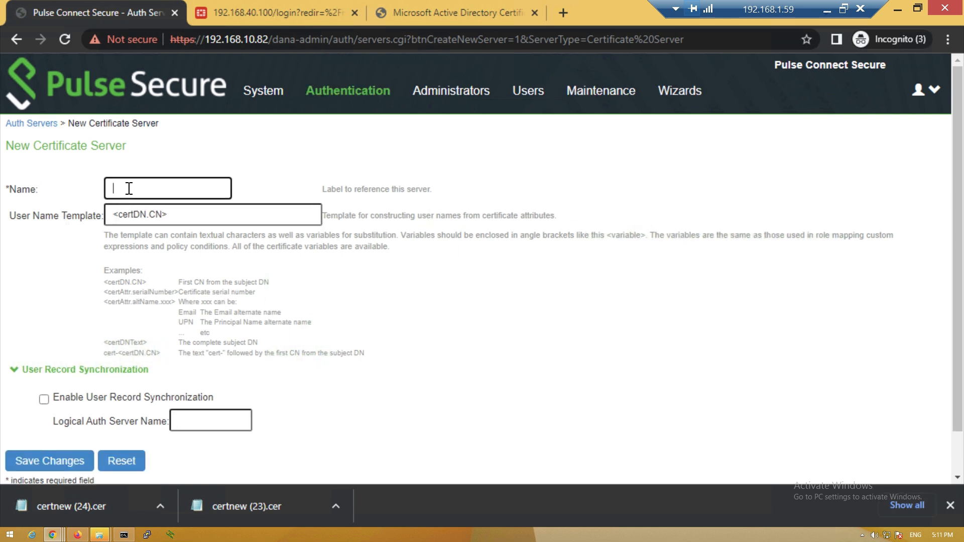
type("MICROSOFT_CA")
left_click_drag(183, 215, 111, 212)
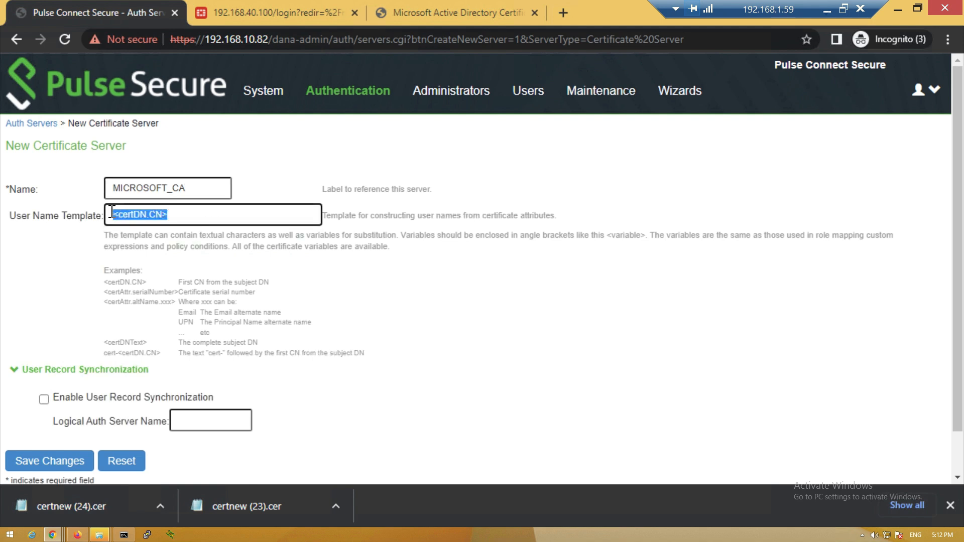
scroll(111, 215, "down", 1)
left_click(51, 417)
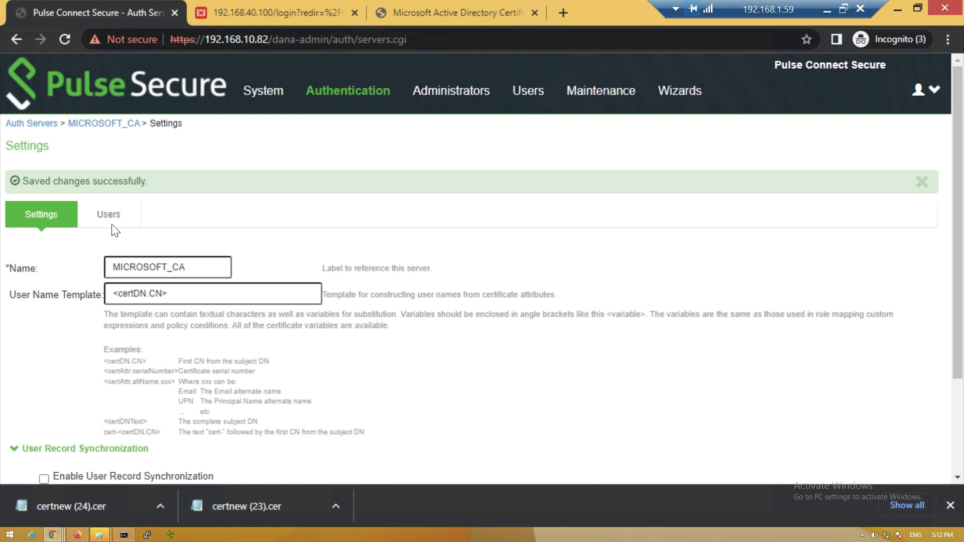
Check that MICROSOFT_CA has no users yet, then return to its settings
left_click(112, 224)
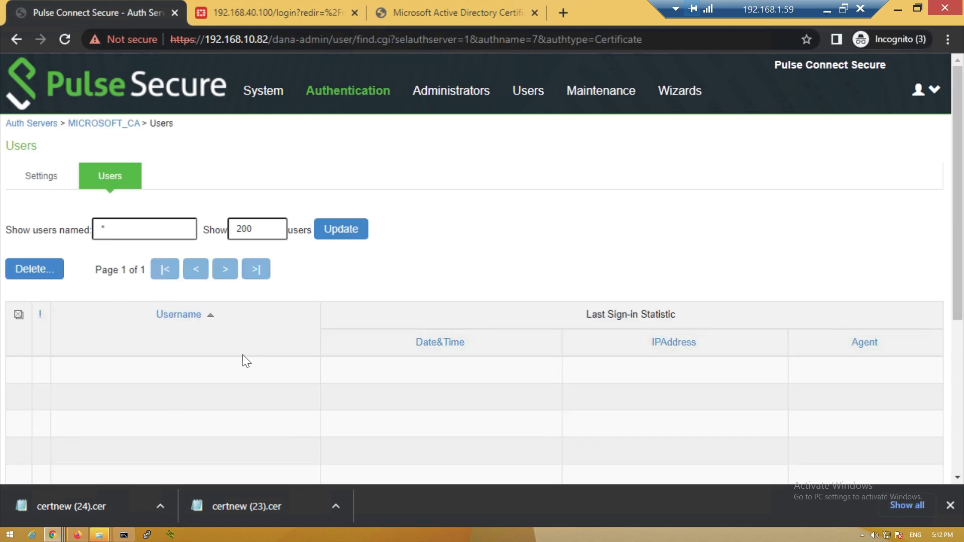
left_click(37, 170)
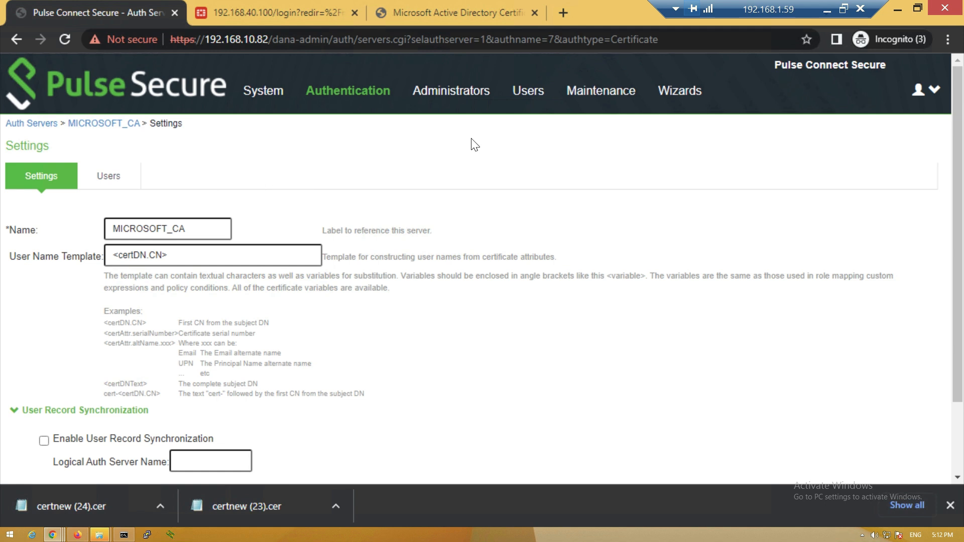
left_click(528, 100)
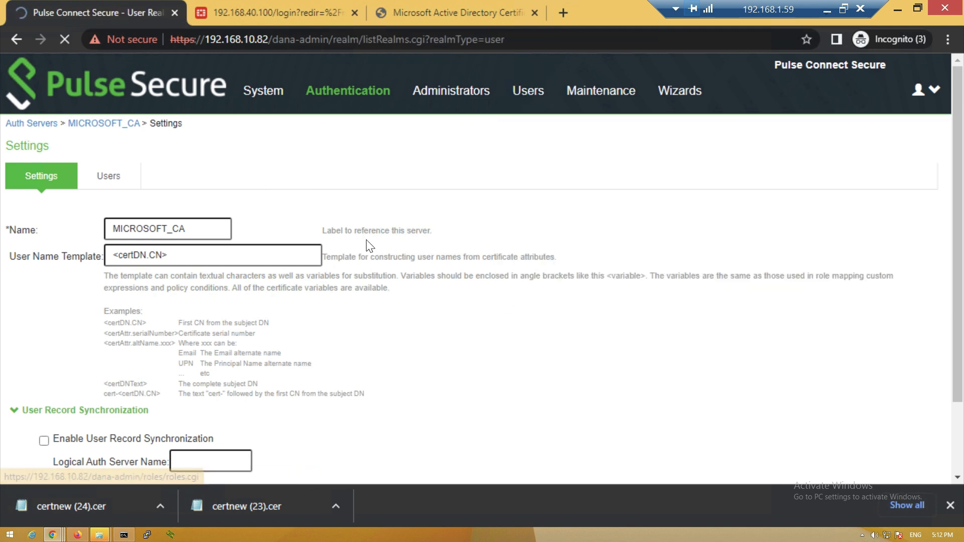
Start a new user realm 2_FACTOR_AUTH authenticating against MICROSOFT_CA
left_click(37, 203)
left_click(219, 187)
type("2_FACTOR_AUTH")
scroll(181, 307, "down", 1)
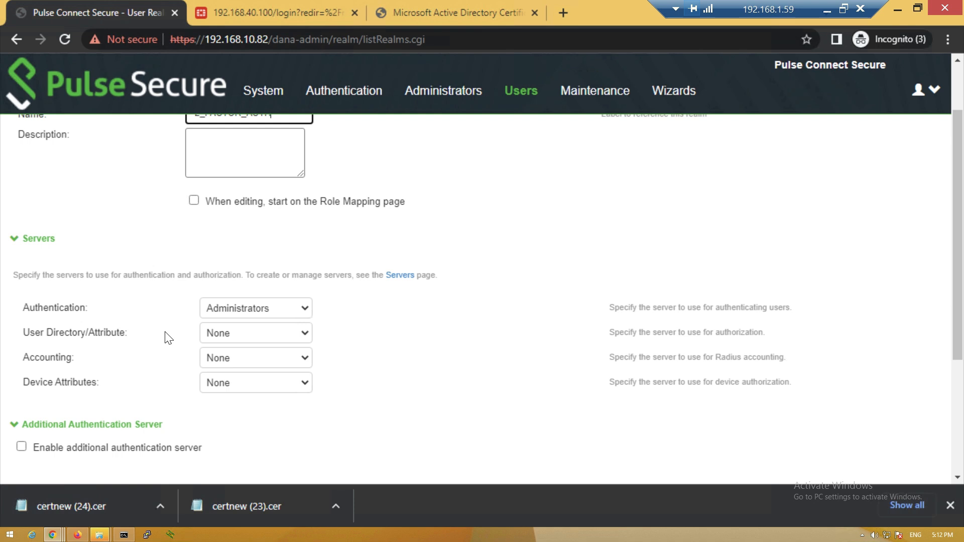
scroll(169, 338, "down", 1)
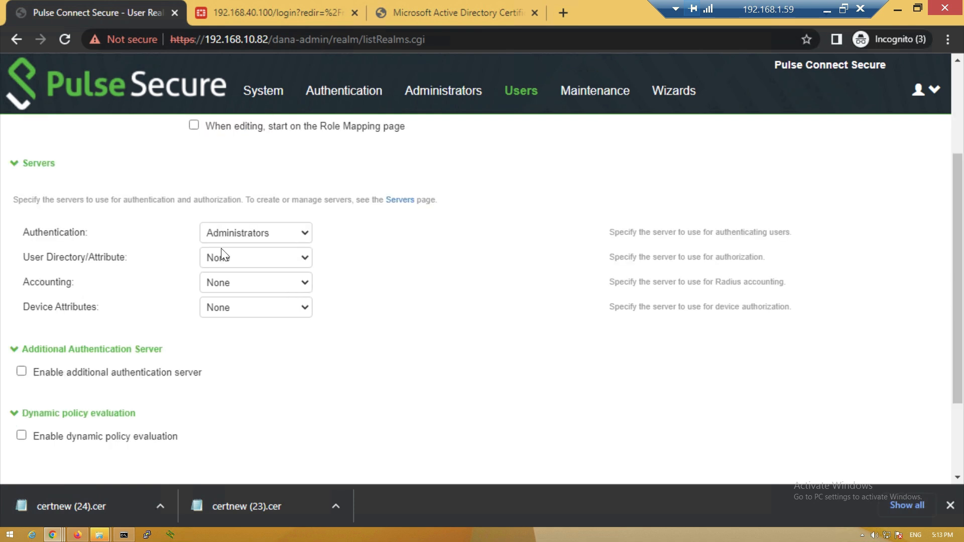
left_click(216, 232)
left_click(221, 275)
Enable System Local as the realm's second authentication server and save
scroll(221, 279, "down", 1)
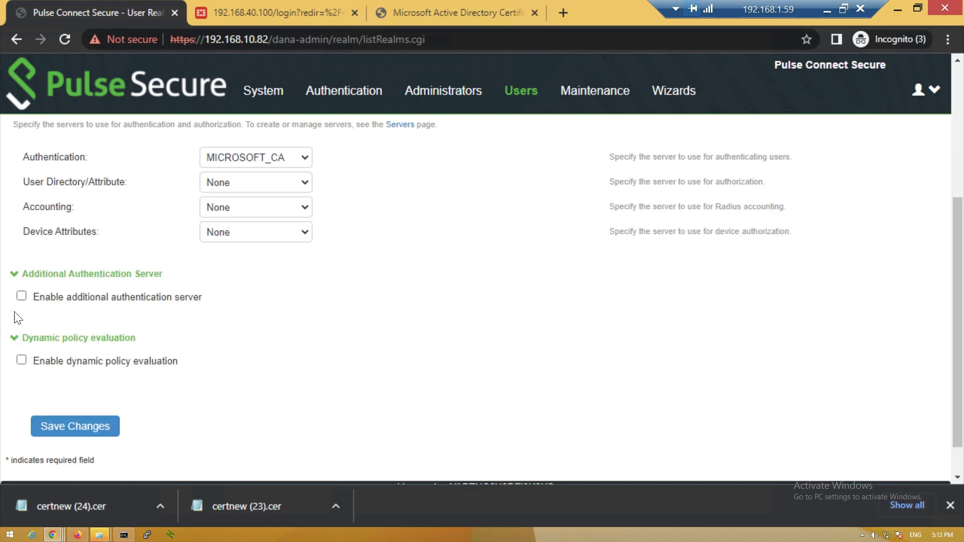
left_click(21, 297)
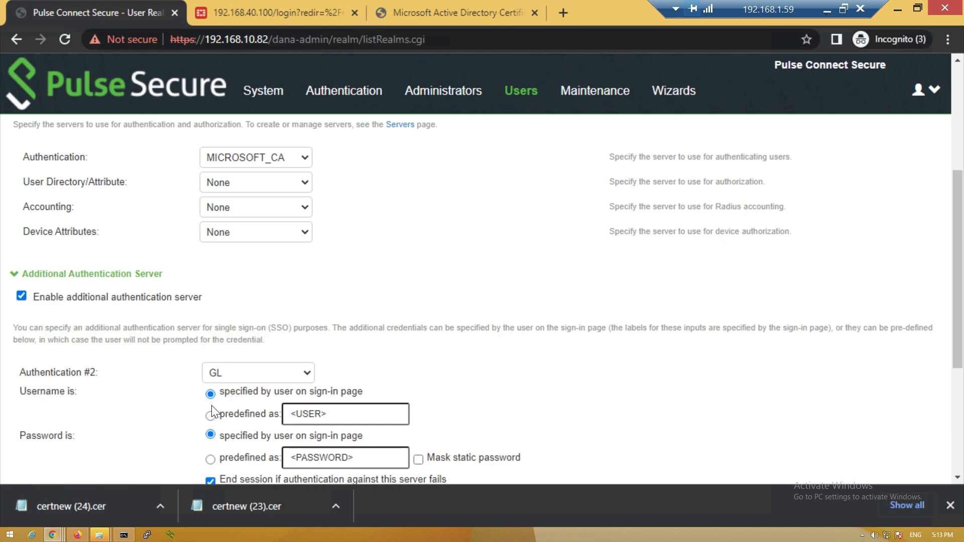
scroll(187, 413, "down", 1)
left_click(236, 298)
left_click(232, 341)
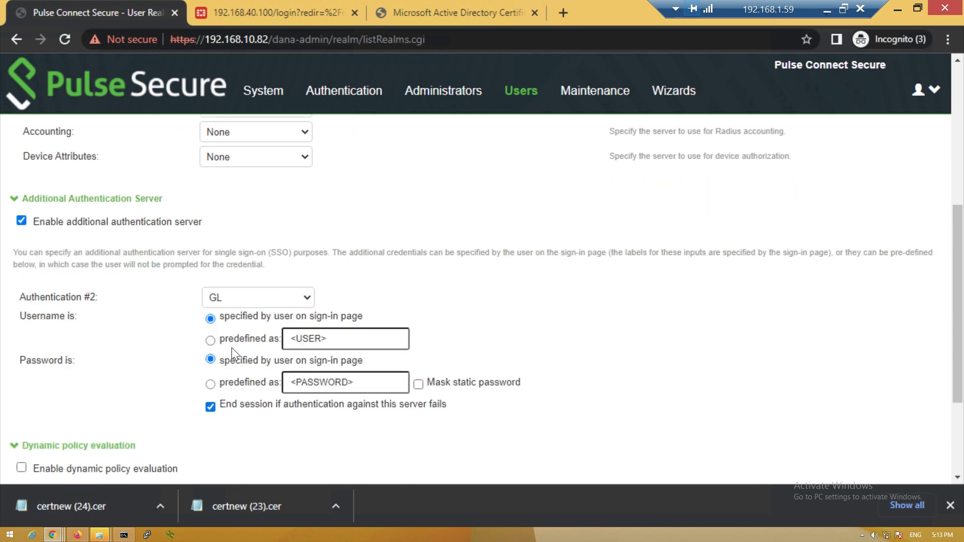
scroll(201, 361, "down", 2)
left_click(90, 394)
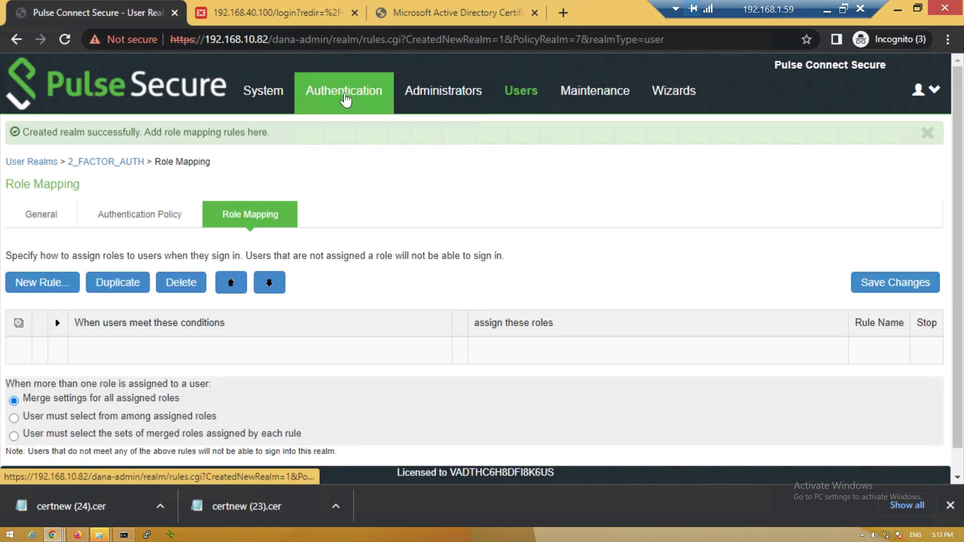
Add a new local user to System Local, then open the User Authentication Realms list
mouse_move(345, 99)
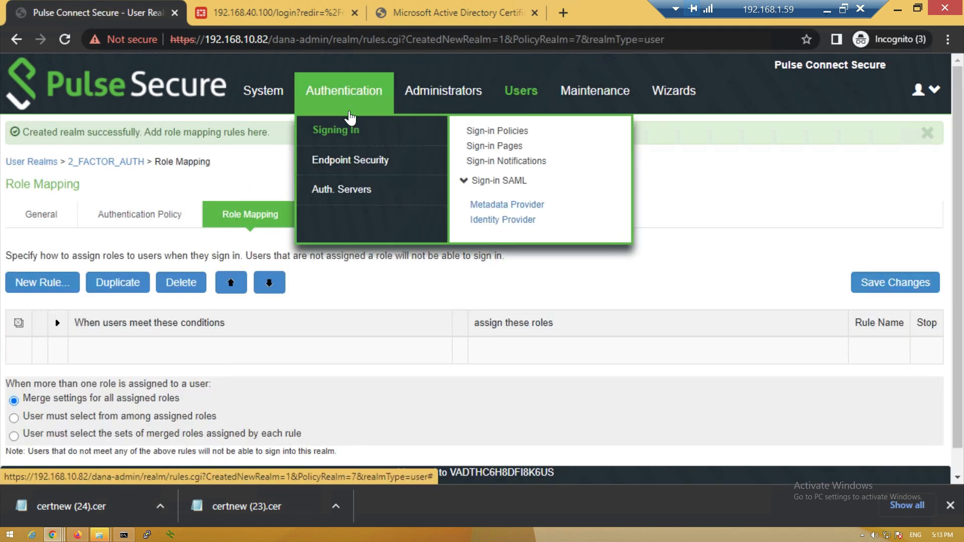
left_click(344, 188)
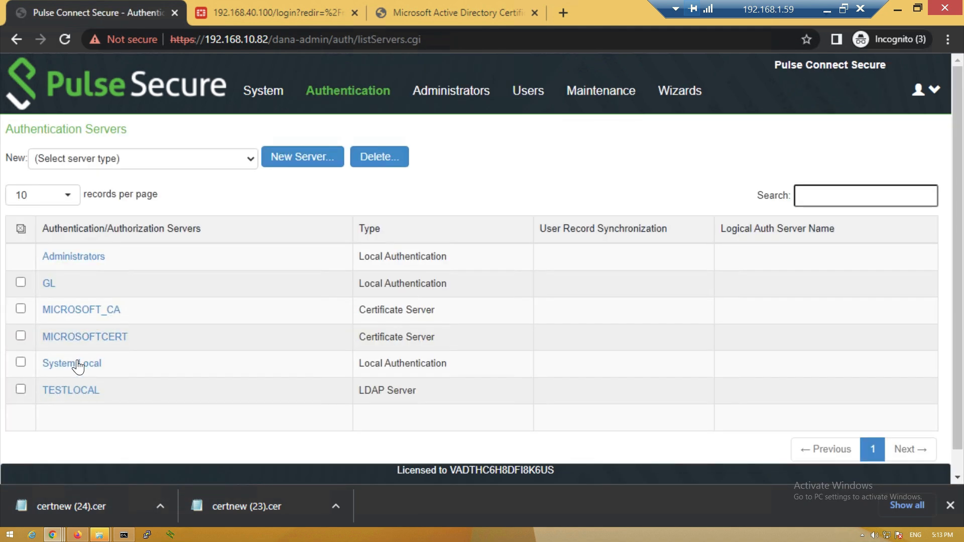
left_click(84, 366)
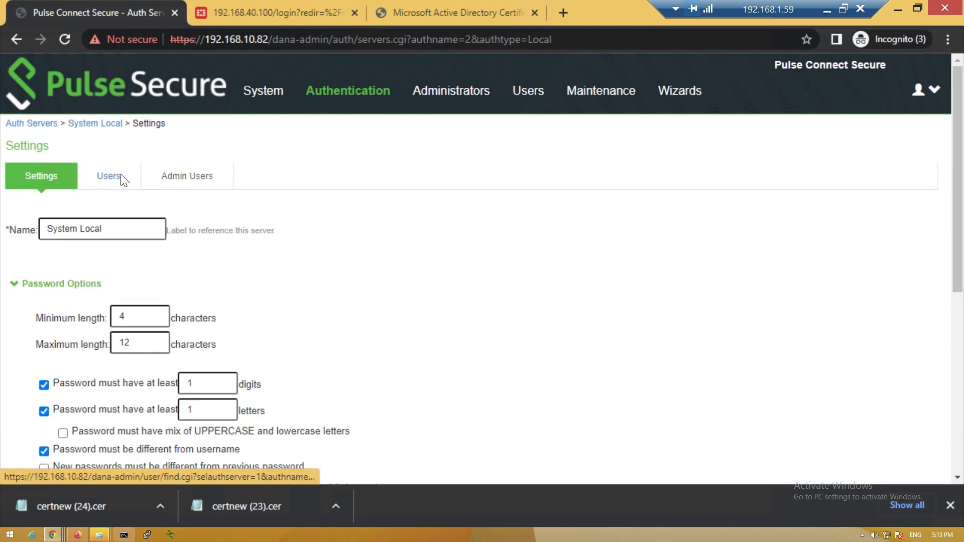
left_click(120, 180)
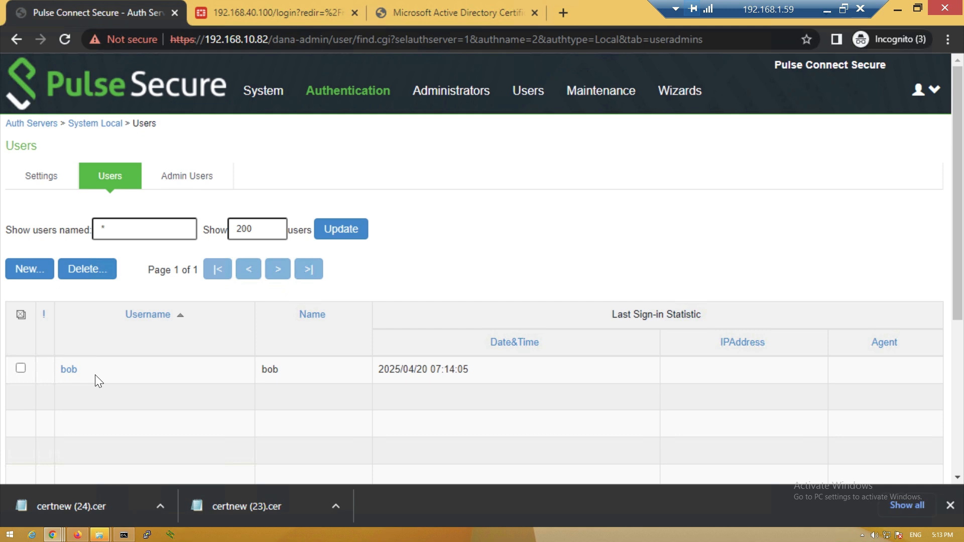
left_click(36, 273)
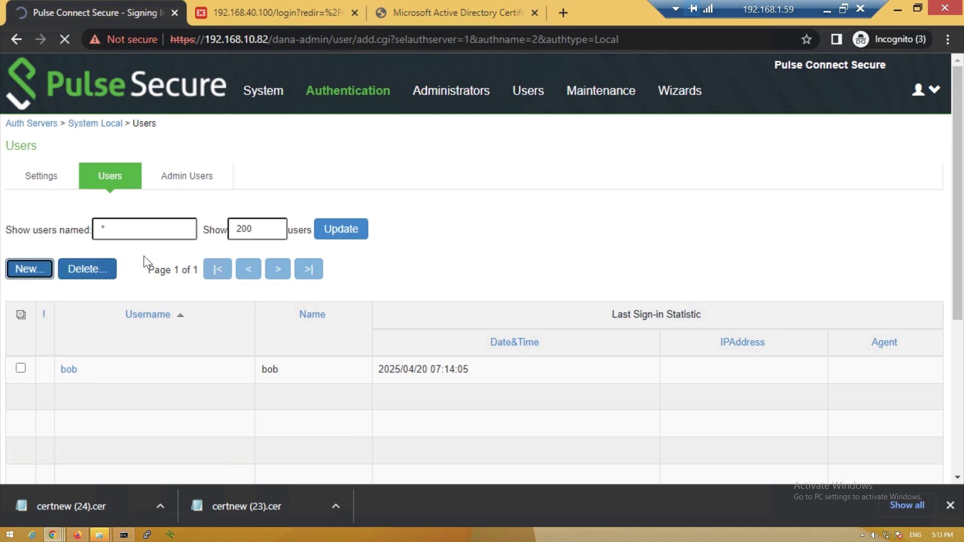
left_click(135, 267)
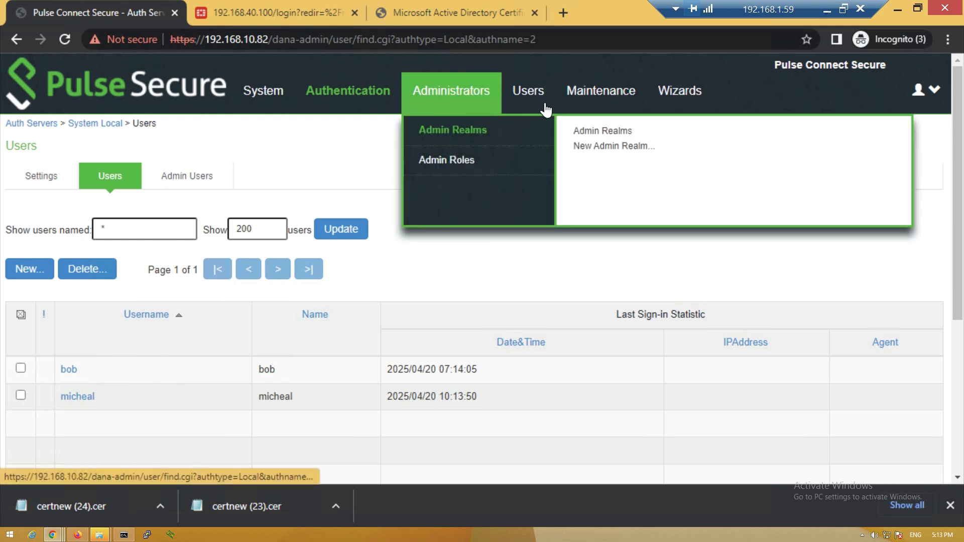
mouse_move(542, 108)
left_click(548, 132)
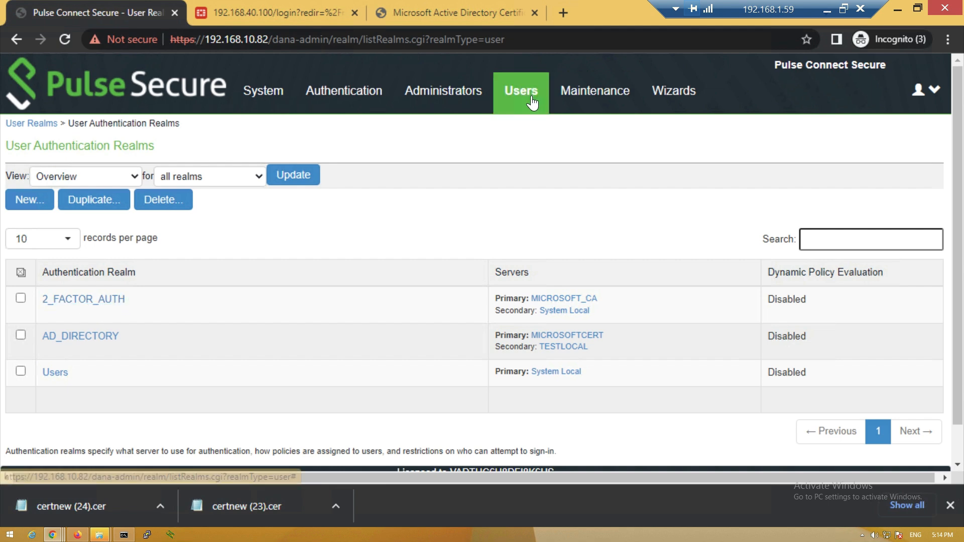
Add 2_FACTOR_AUTH rule CHECKING_USERNAME matching the new user's username, assigning the Users role
left_click(100, 303)
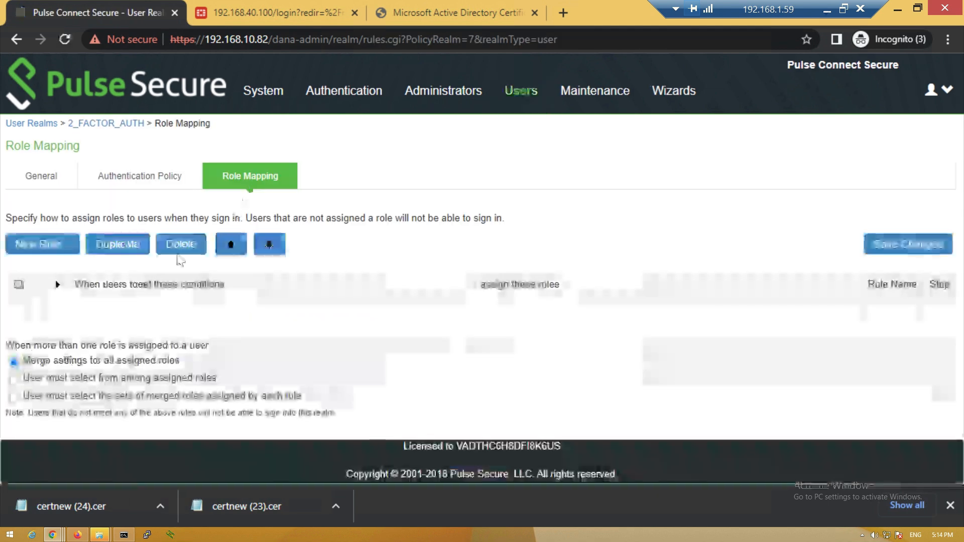
left_click(46, 243)
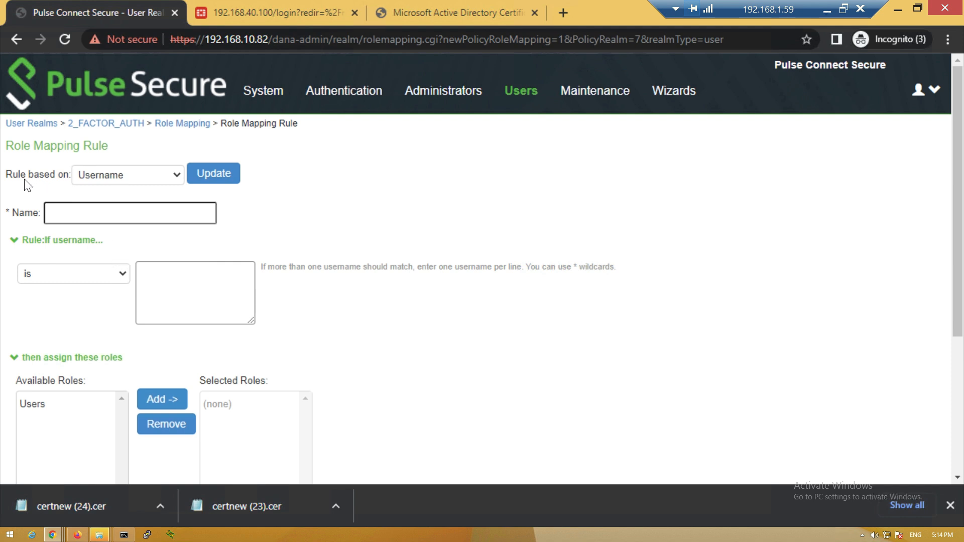
left_click_drag(18, 176, 70, 178)
left_click(75, 216)
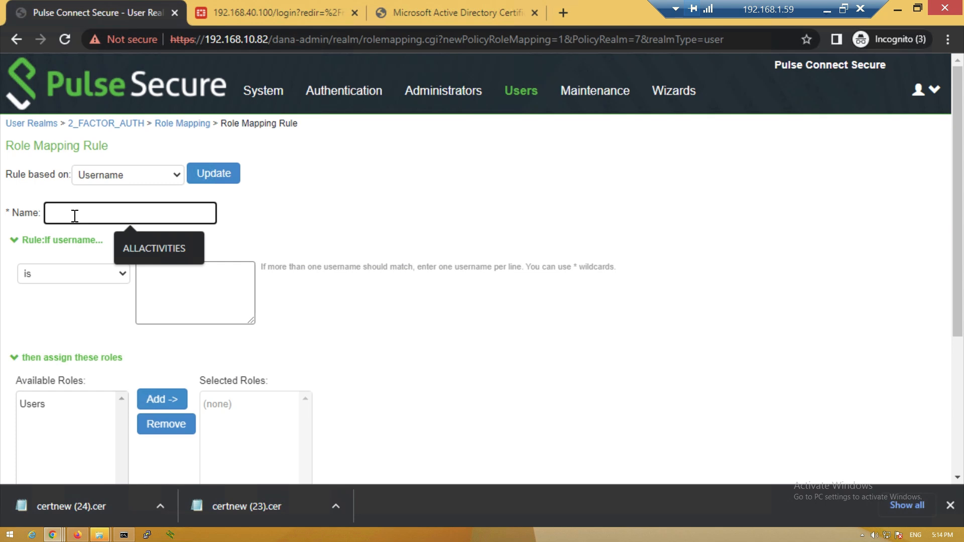
type("CHECKING_USERNAME")
left_click(174, 304)
type("micheal")
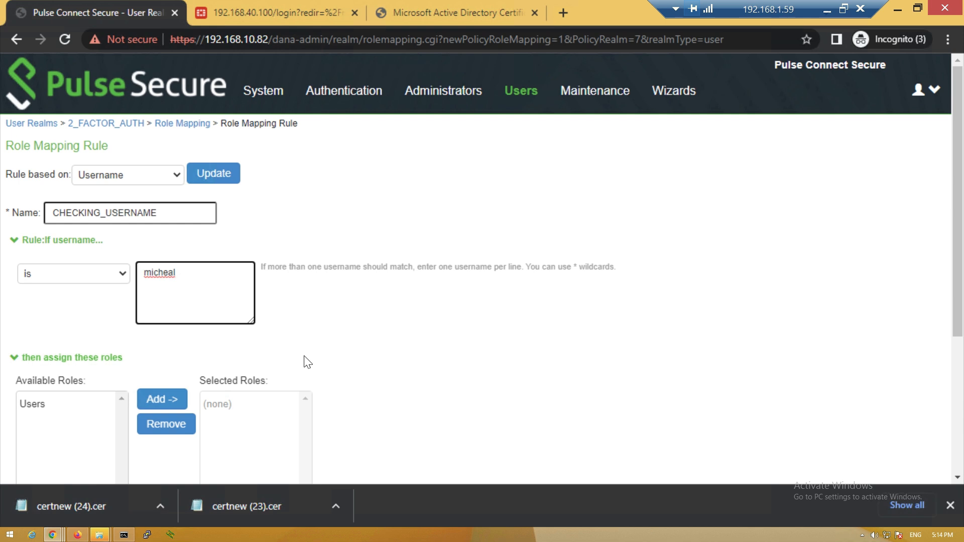
scroll(118, 276, "down", 1)
scroll(112, 323, "up", 1)
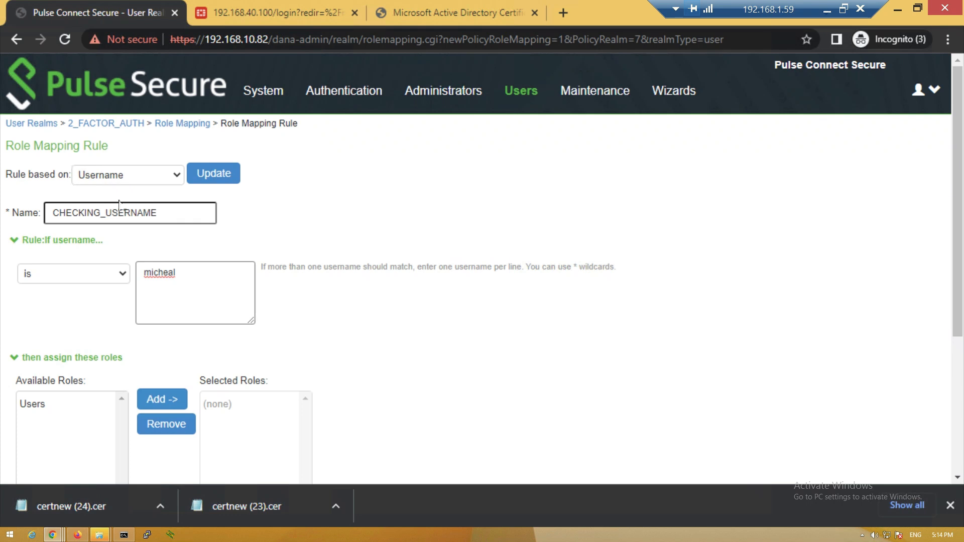
scroll(95, 312, "down", 2)
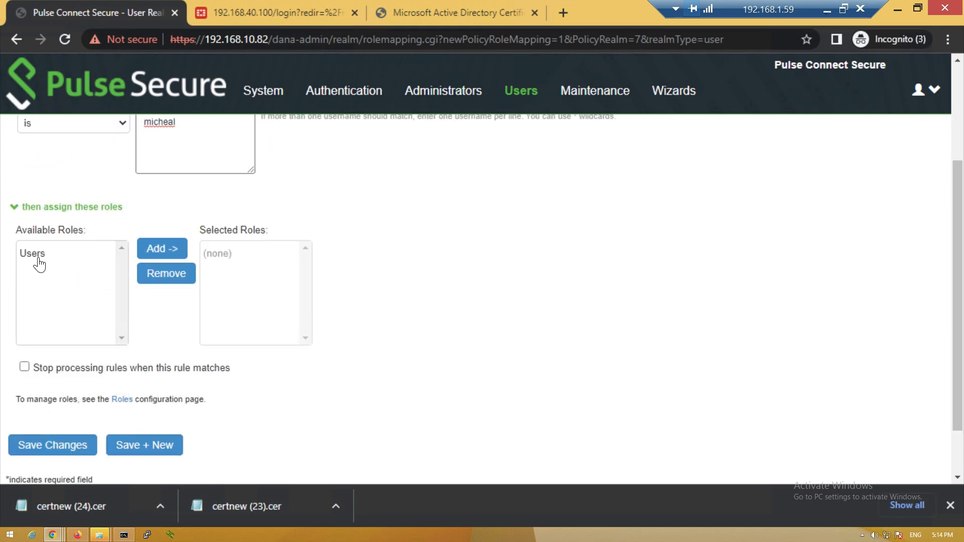
double_click(40, 263)
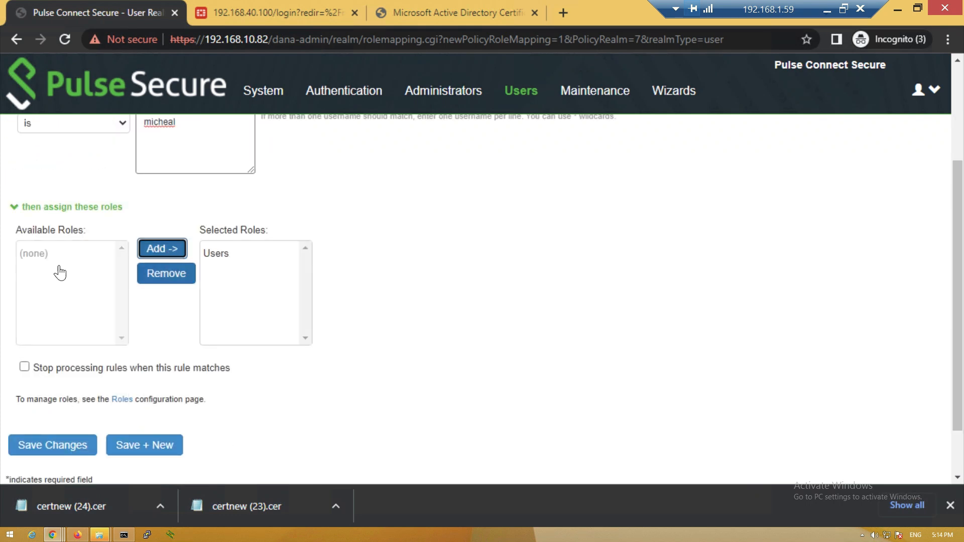
left_click(49, 454)
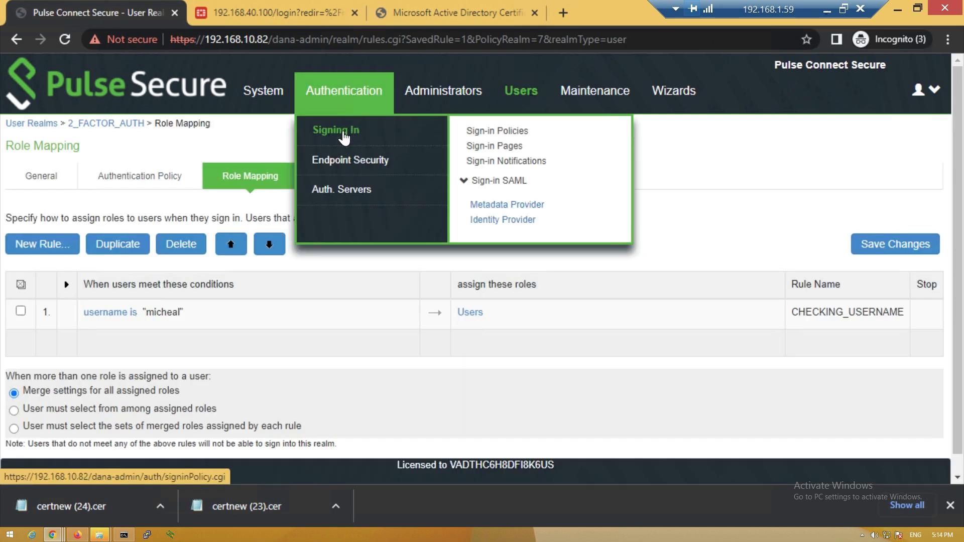
Create a */mfa sign-in policy where users pick from a list containing only 2_FACTOR_AUTH
left_click(344, 140)
left_click(43, 397)
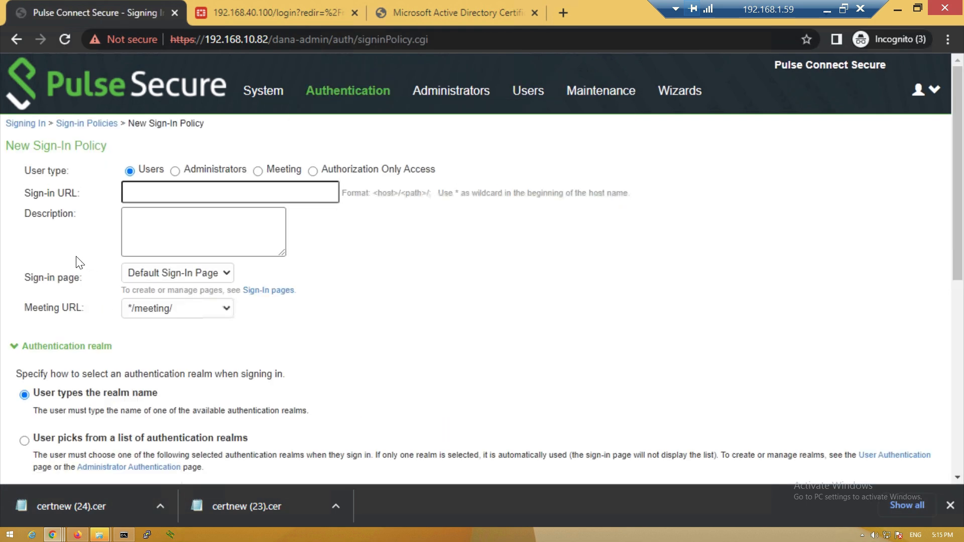
type("*/mfa")
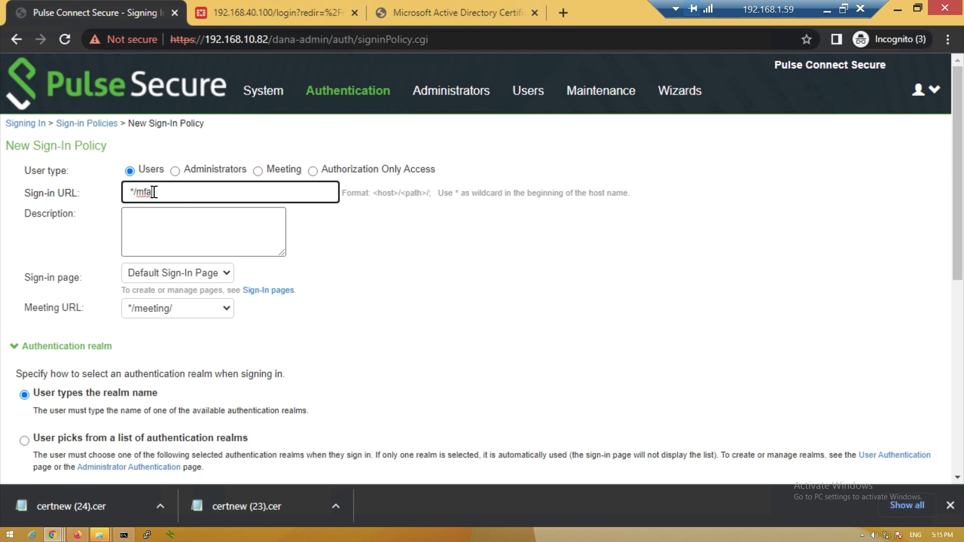
scroll(161, 208, "down", 1)
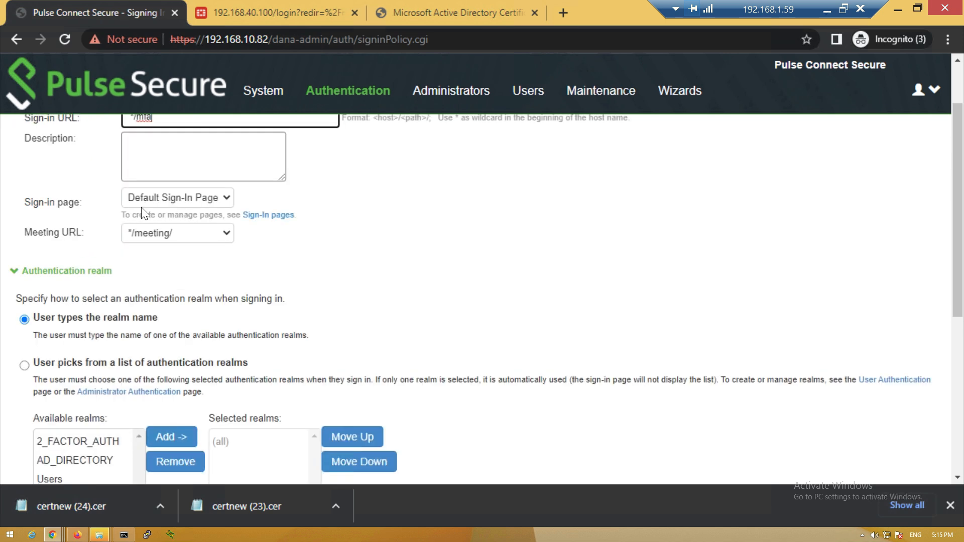
scroll(135, 287, "down", 3)
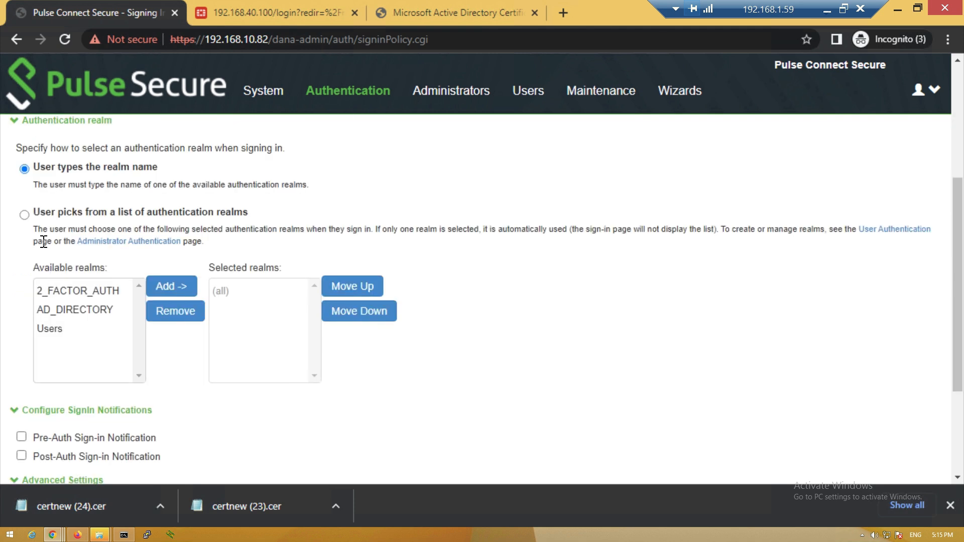
left_click(25, 215)
left_click(90, 295)
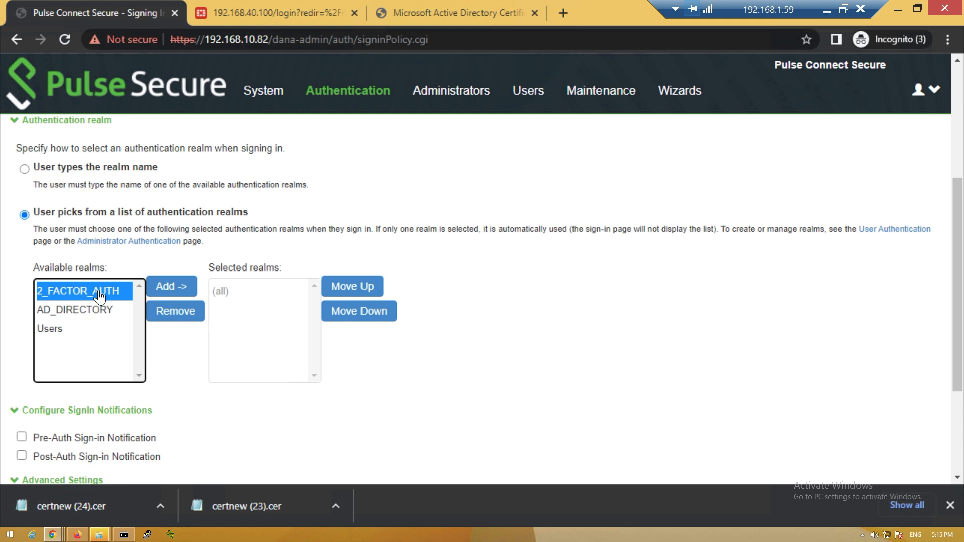
left_click(166, 289)
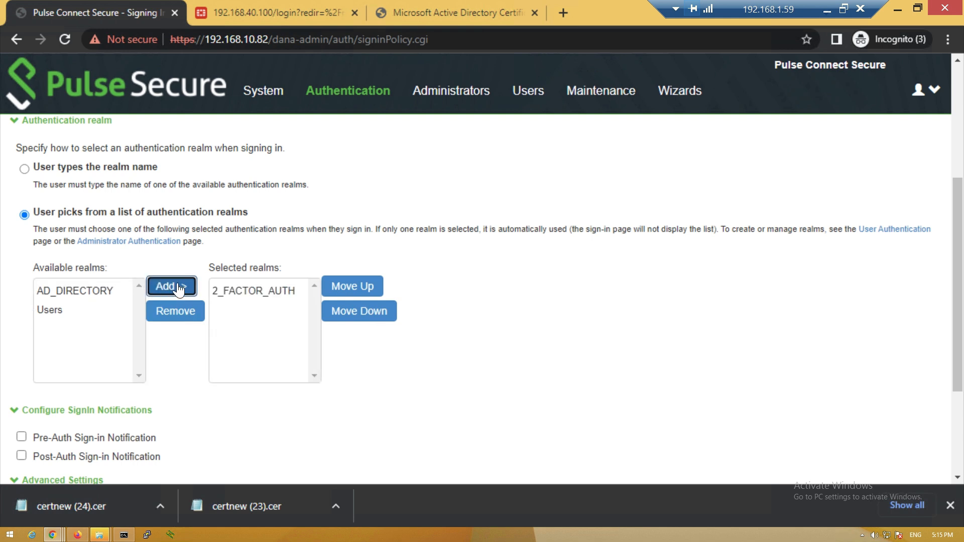
scroll(172, 319, "down", 3)
left_click(77, 395)
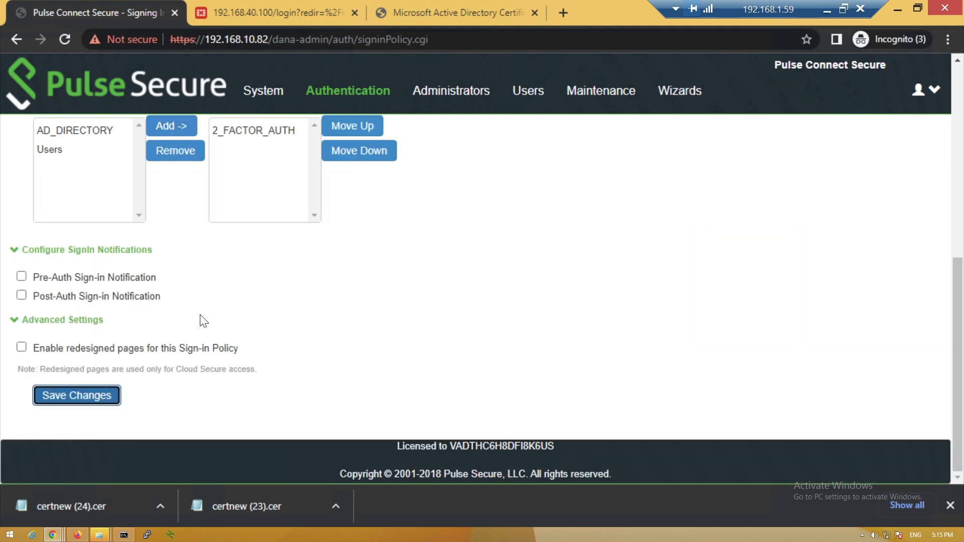
scroll(267, 259, "down", 4)
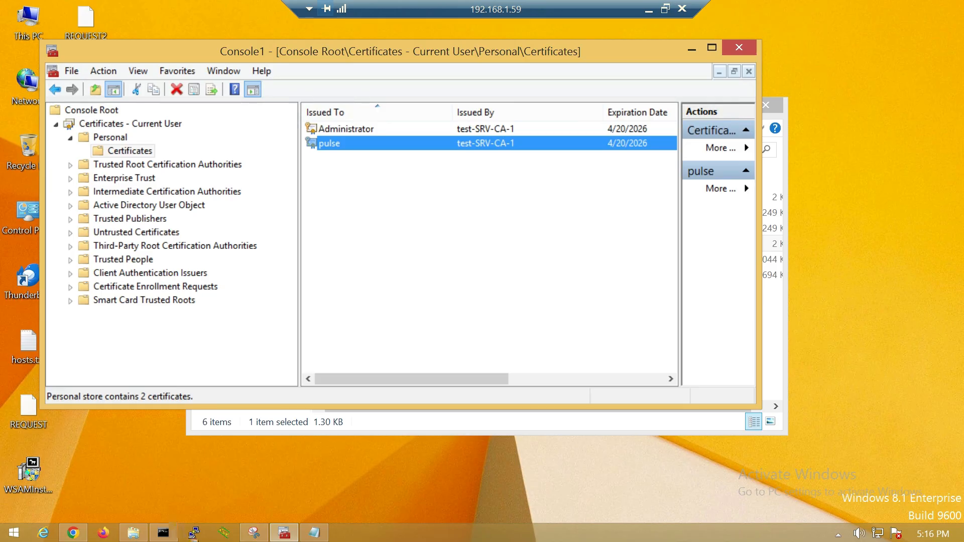
Switch back to Chrome's Certificate Issued page and select its address bar
left_click(73, 533)
left_click(161, 37)
left_click(948, 39)
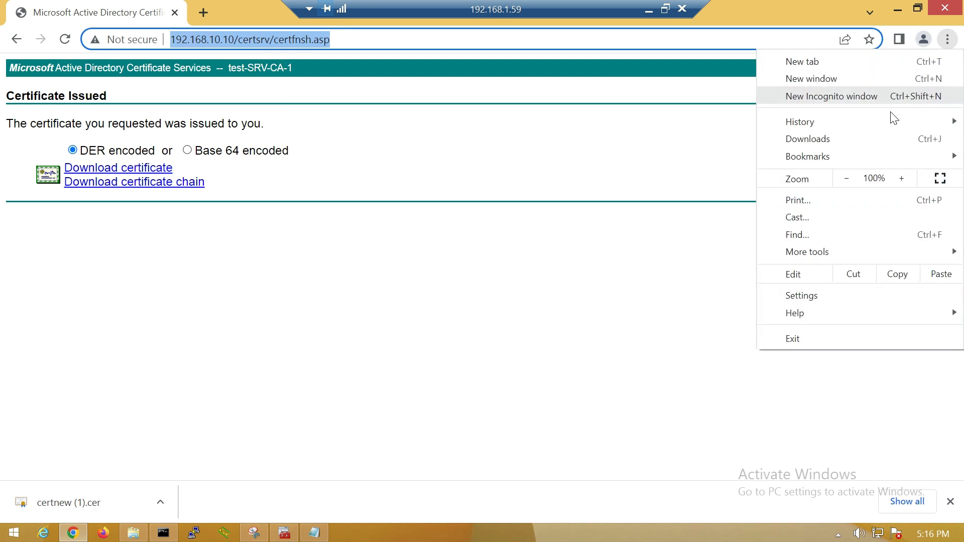
left_click(584, 112)
key("ctrl+shift+n")
type("https://192.168.50.53")
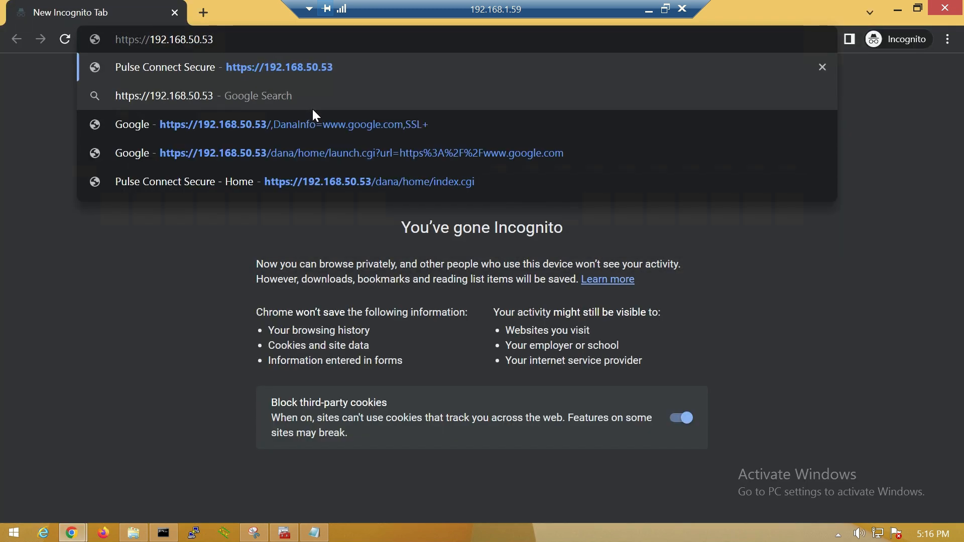
type("/min")
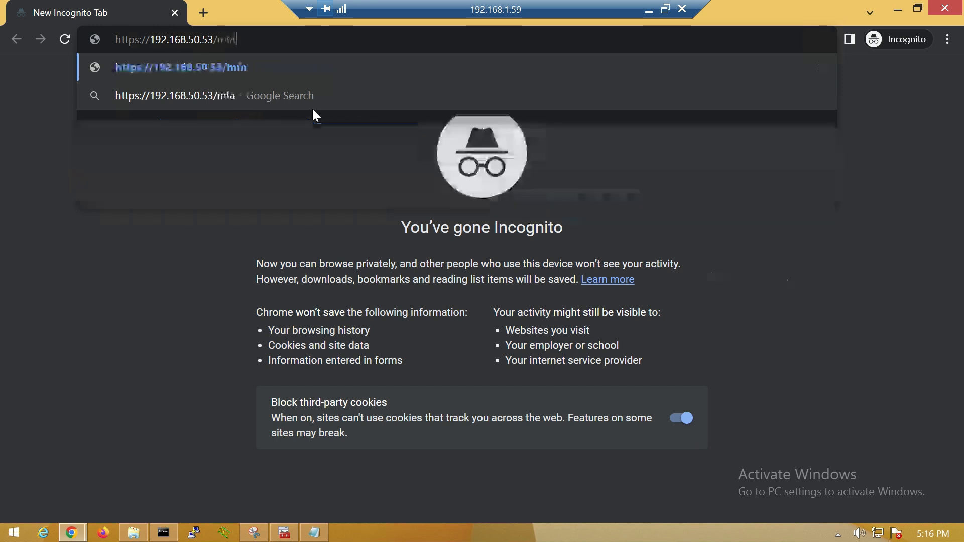
key("Return")
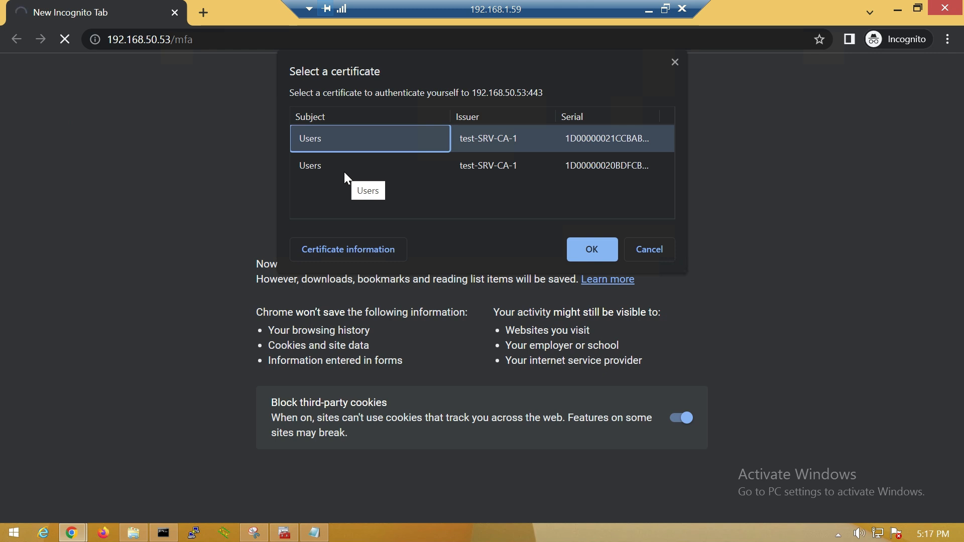
Inspect both test-SRV-CA-1 Users certificates, then authenticate with the one issued to pulse
left_click(348, 251)
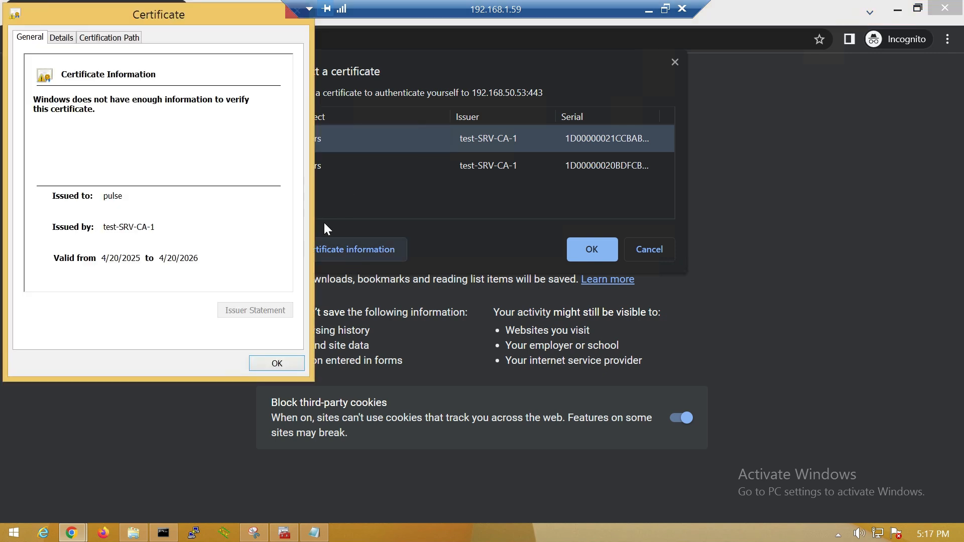
left_click(291, 13)
left_click(338, 167)
left_click(342, 250)
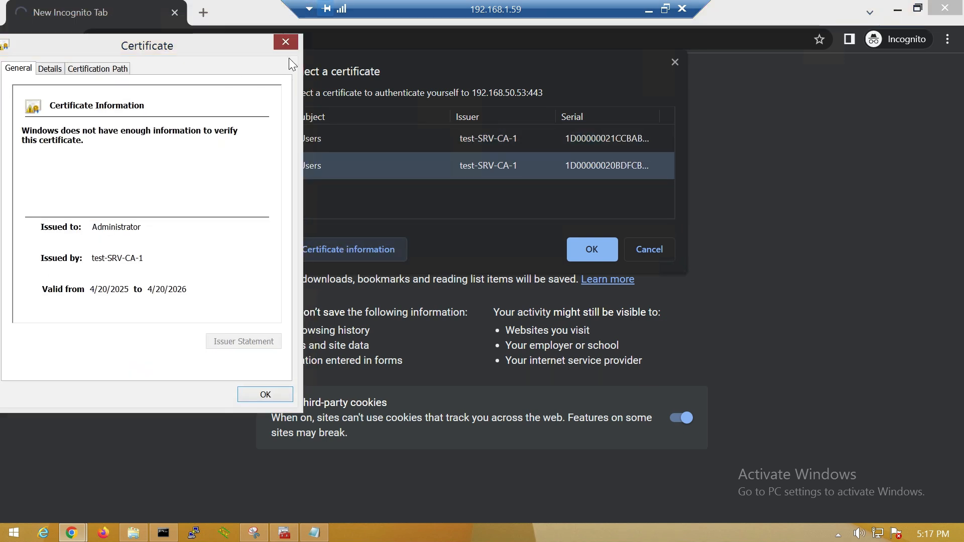
left_click(287, 39)
left_click(330, 143)
left_click(584, 250)
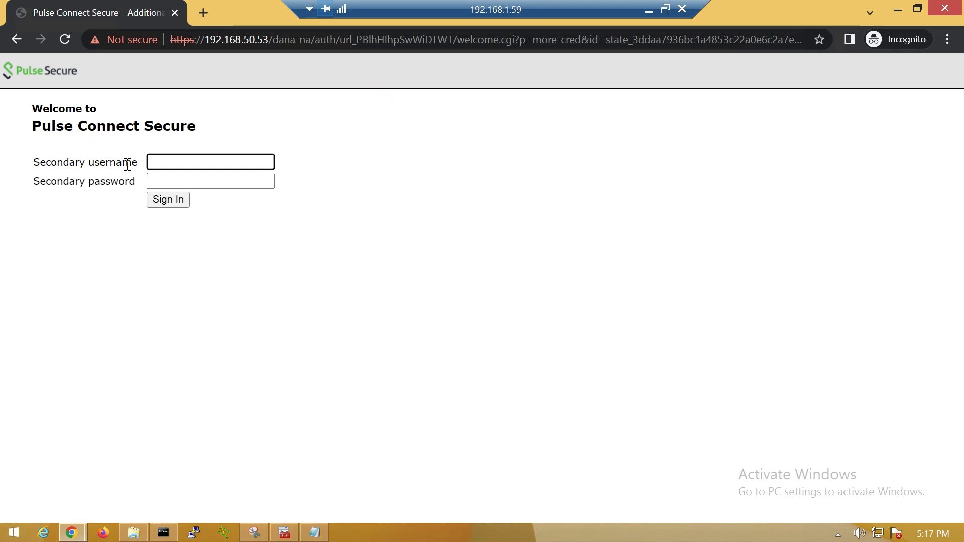
Submit the local user's username and password on the secondary sign-in page
type("micheal")
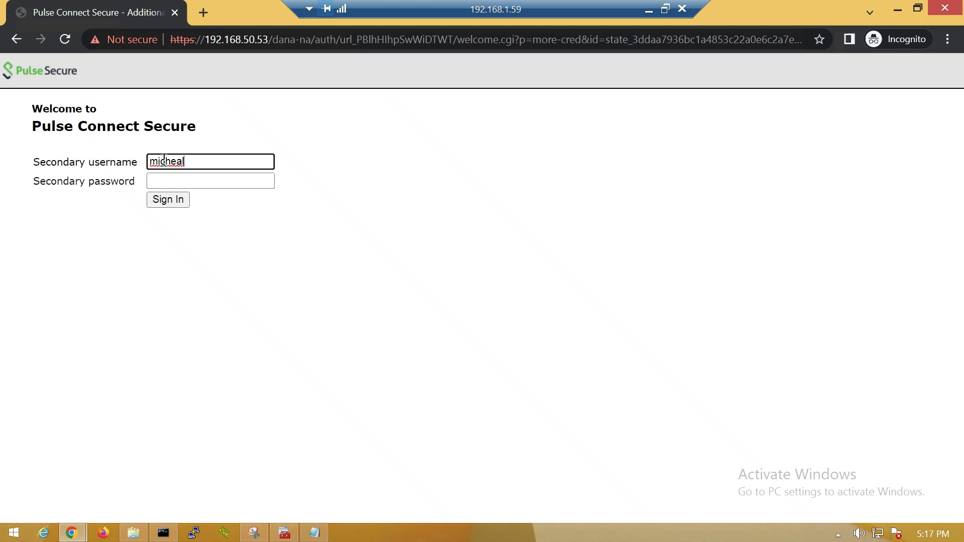
key("Tab")
type("••••")
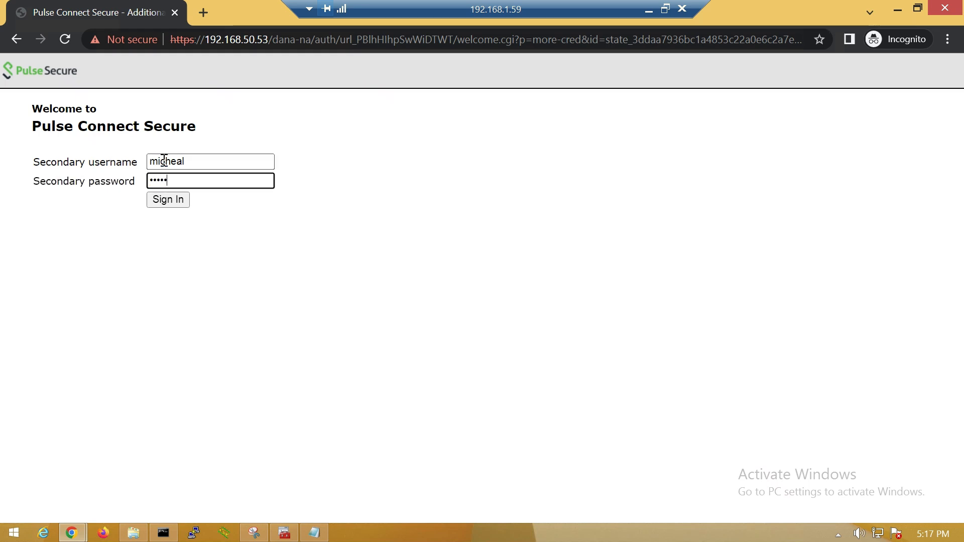
key("Return")
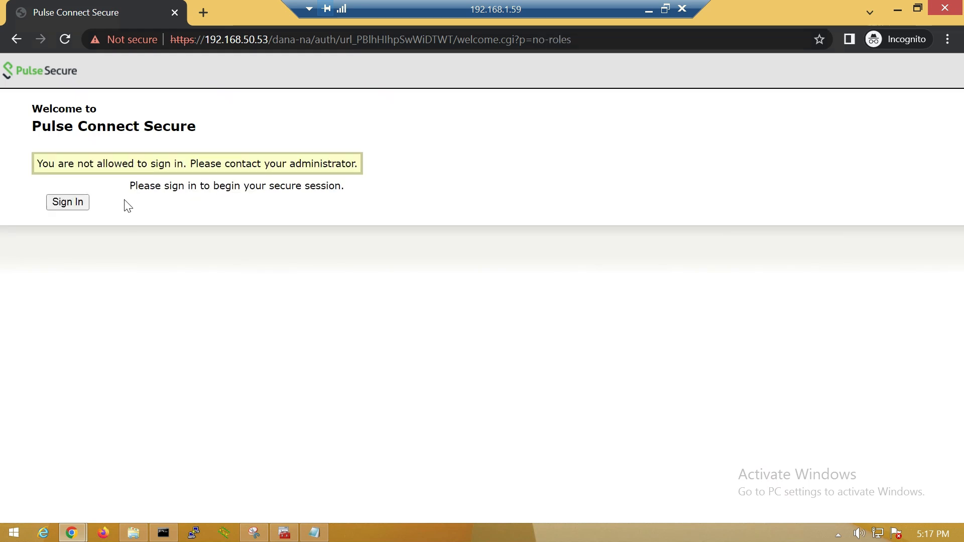
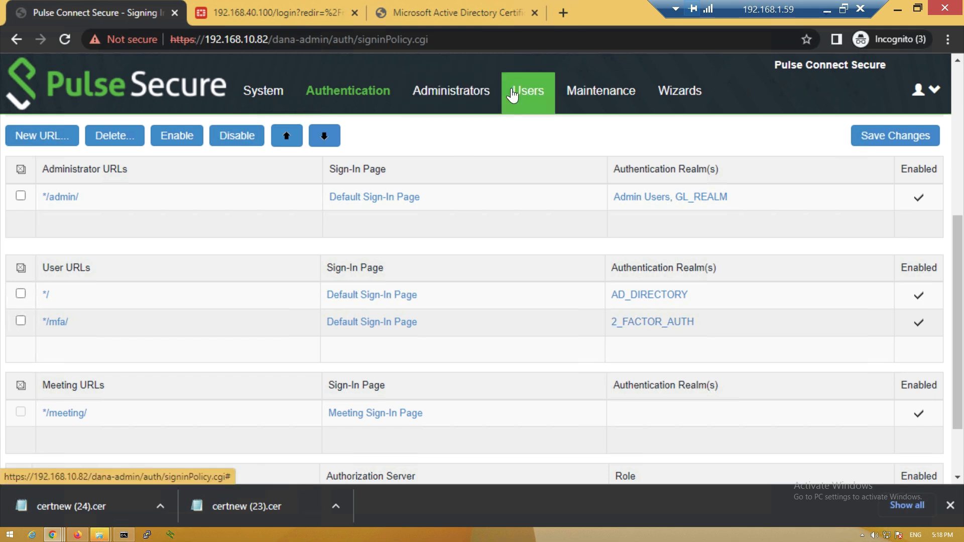
Show the role mapping rules of the 2_FACTOR_AUTH user realm
left_click(528, 128)
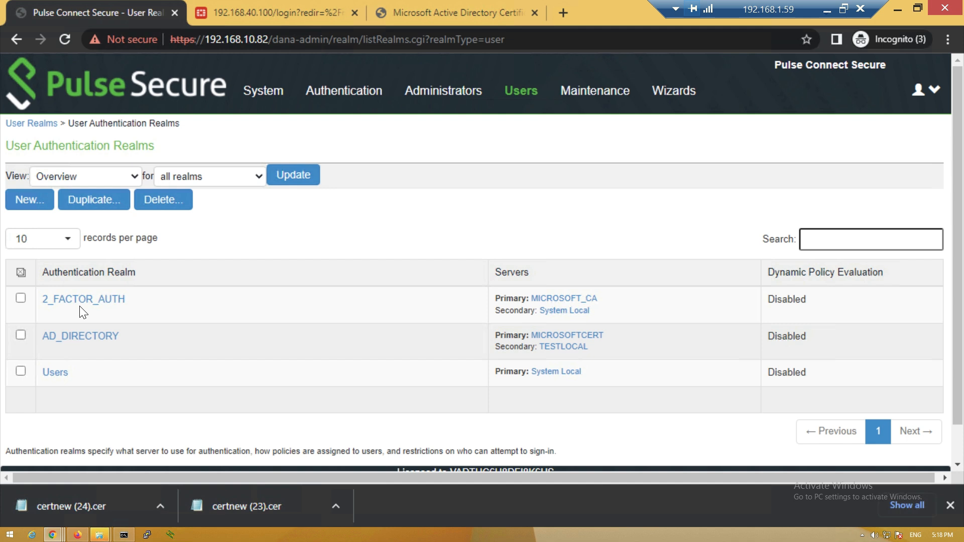
left_click(74, 304)
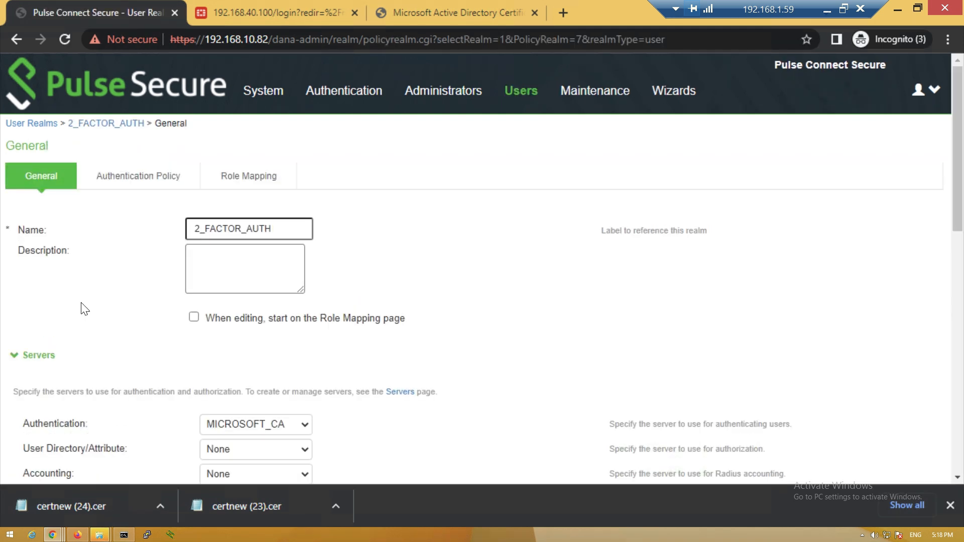
left_click(240, 175)
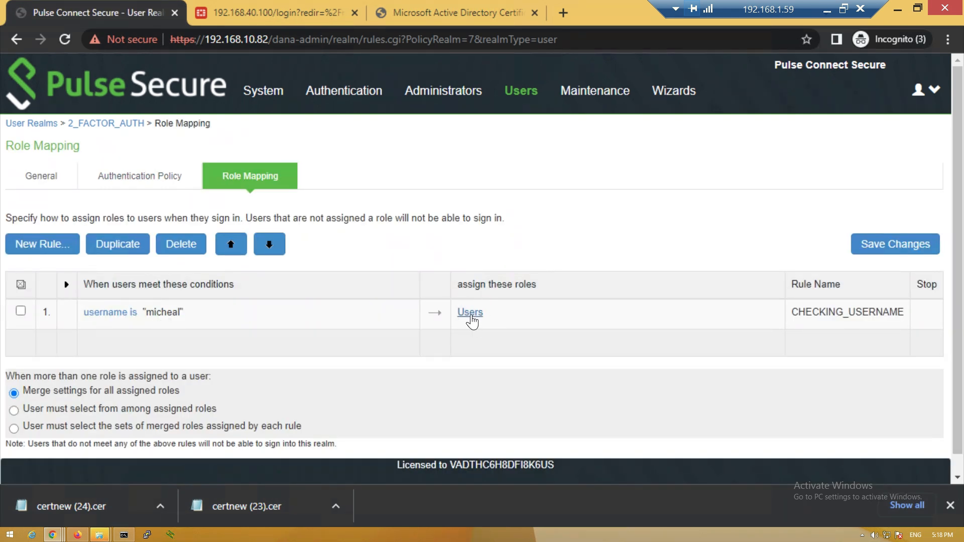
Check the web resource profiles under Users > Resource Profiles
mouse_move(533, 101)
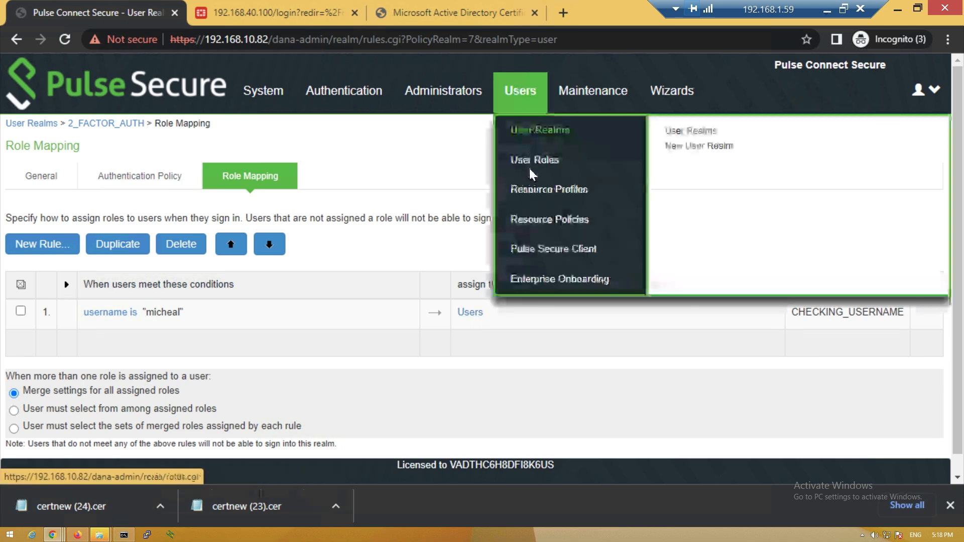
left_click(530, 193)
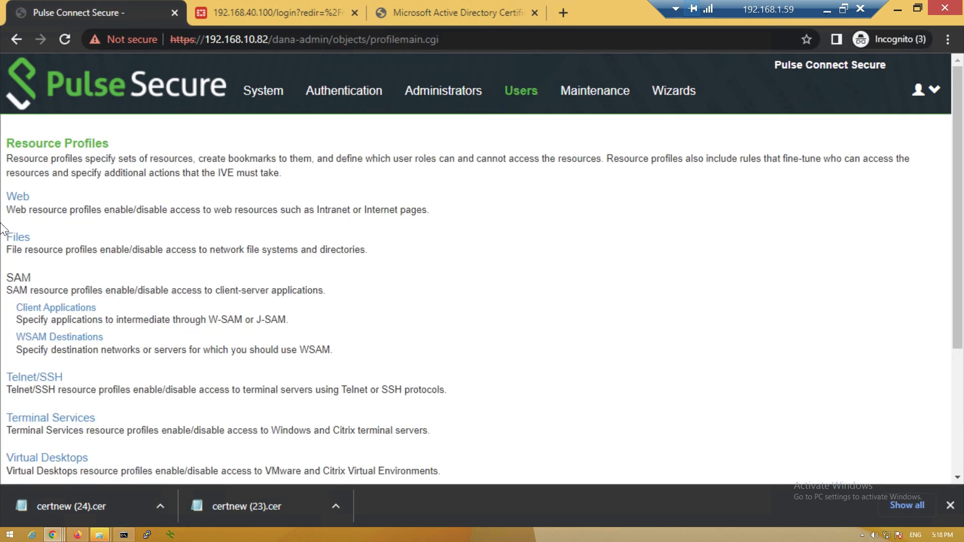
left_click(16, 201)
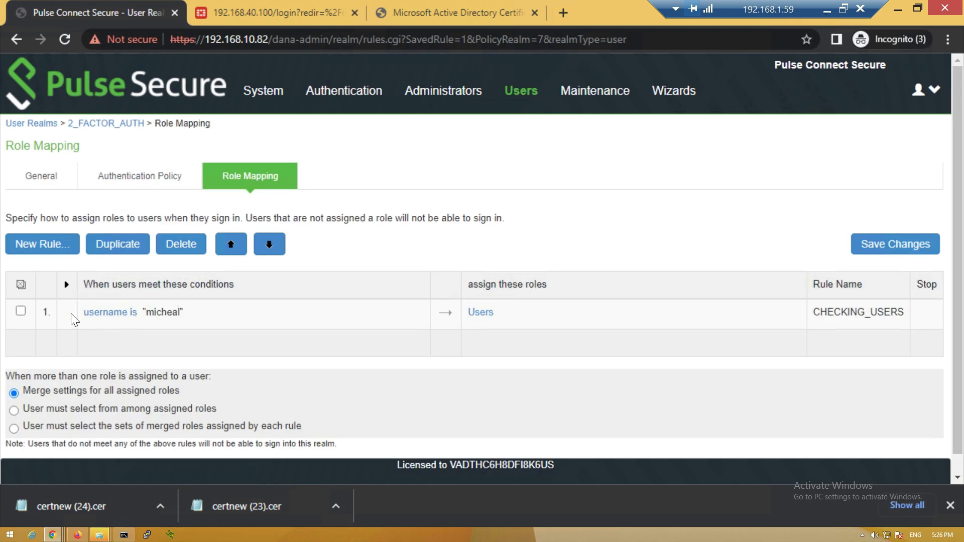
Edit rule 1 (CHECKING_USERS) so its username condition matches any username (*), and save it
left_click(20, 312)
left_click(120, 313)
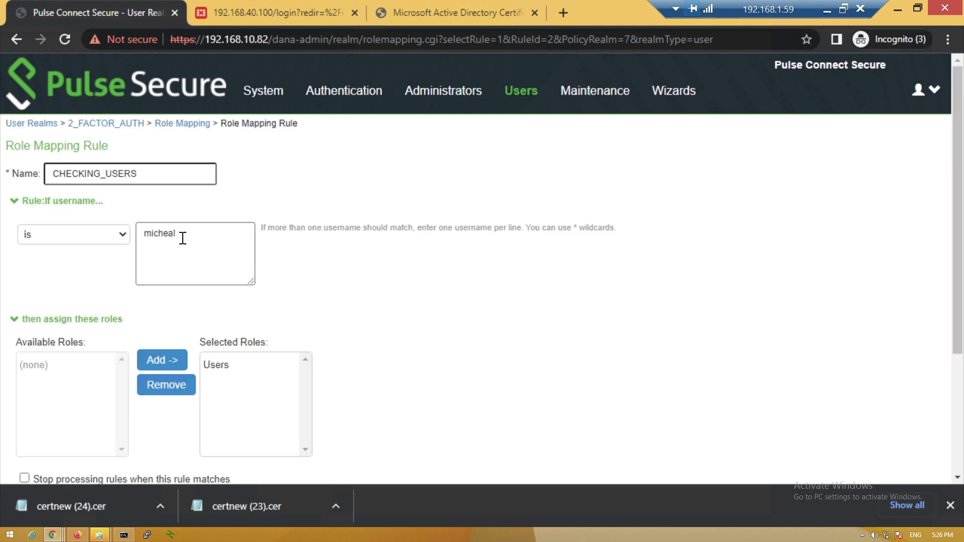
left_click_drag(181, 237, 134, 241)
type("1")
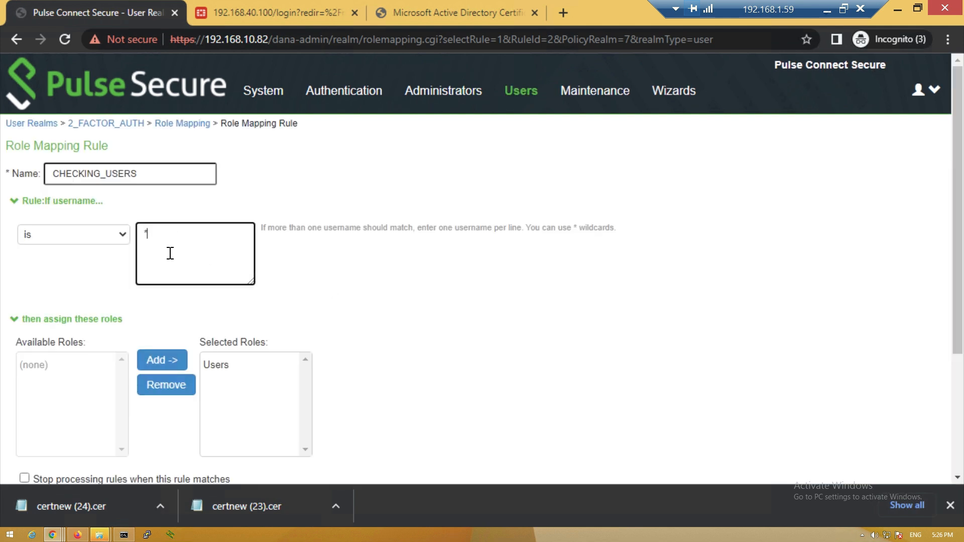
scroll(170, 253, "down", 3)
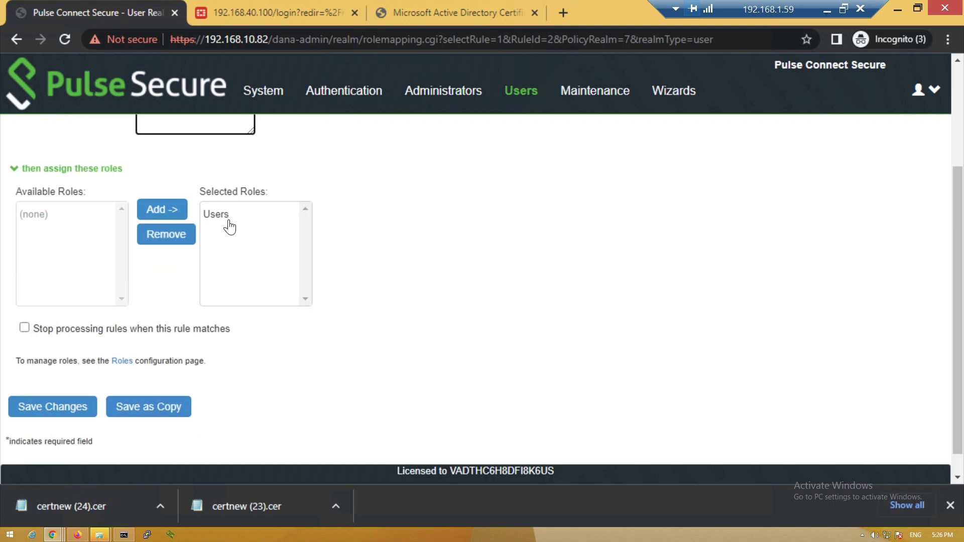
left_click(52, 407)
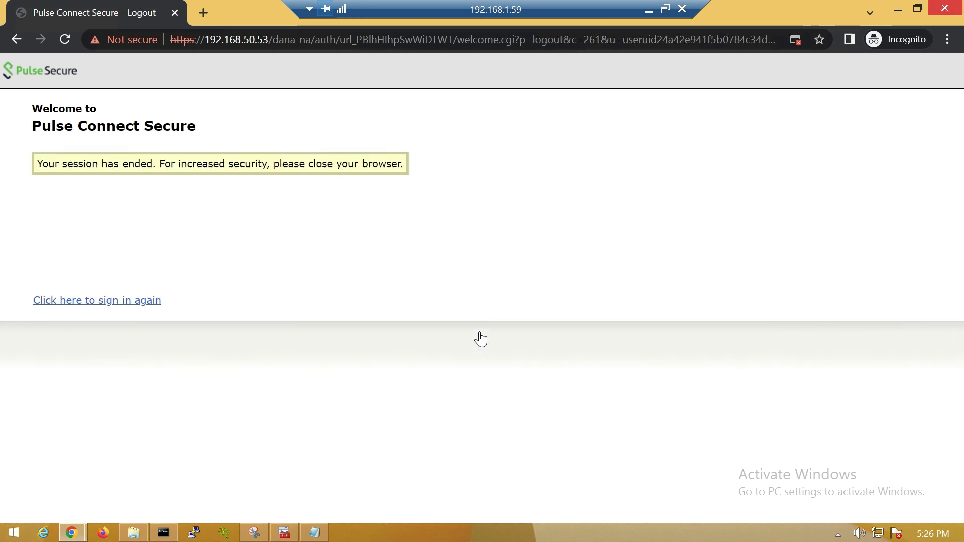
left_click(896, 10)
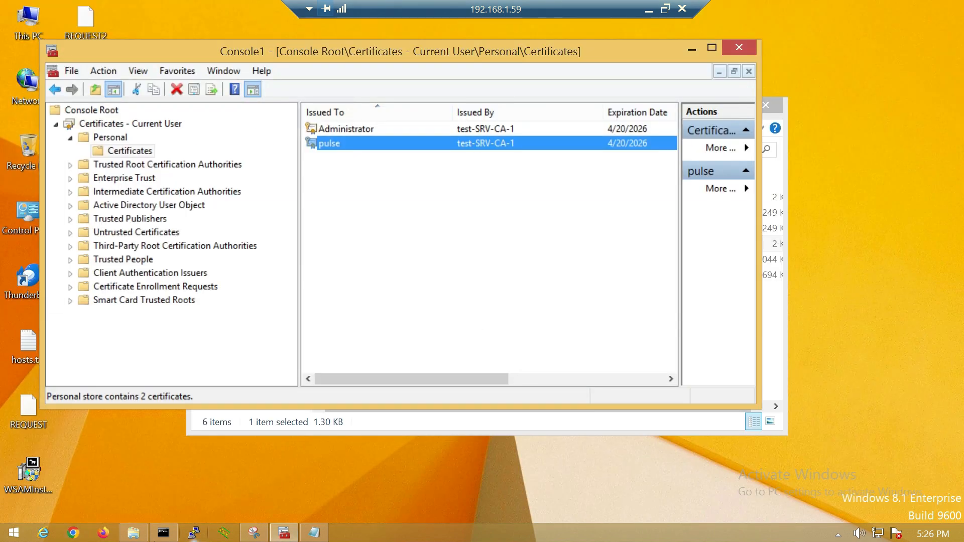
left_click(83, 536)
left_click(301, 39)
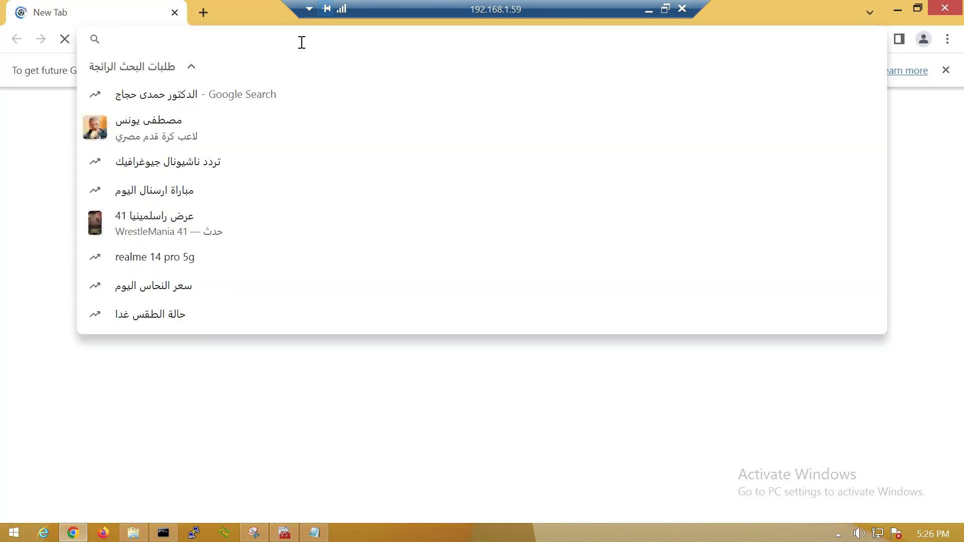
type("https")
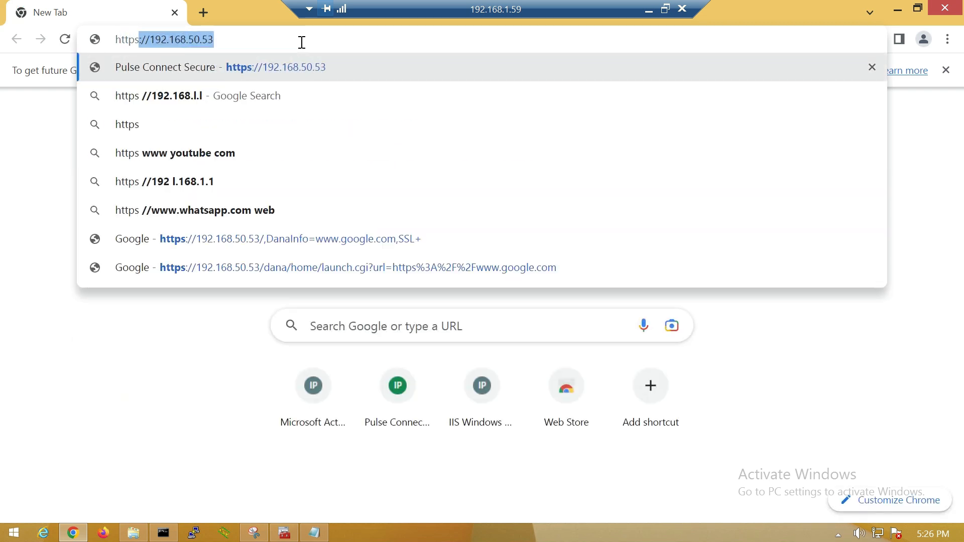
type("://")
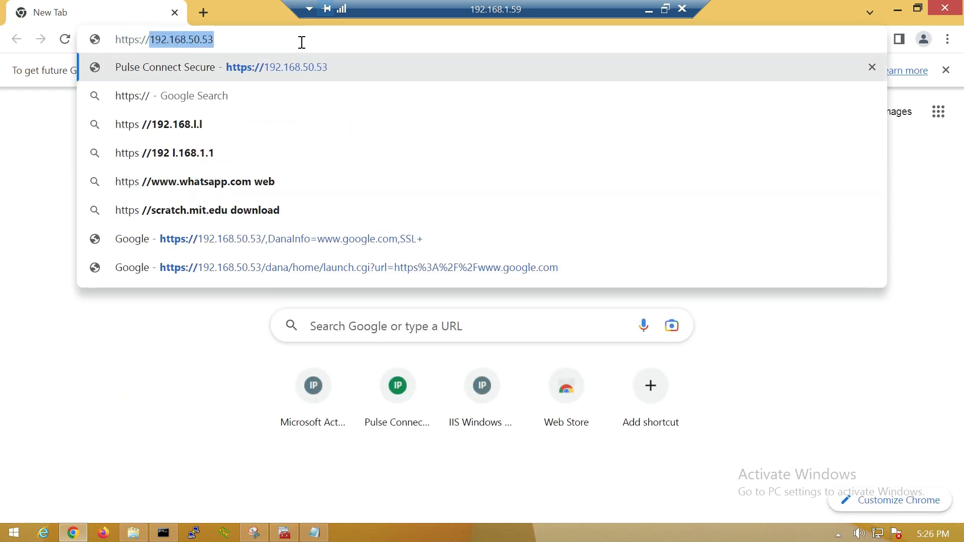
key("Right")
type("/")
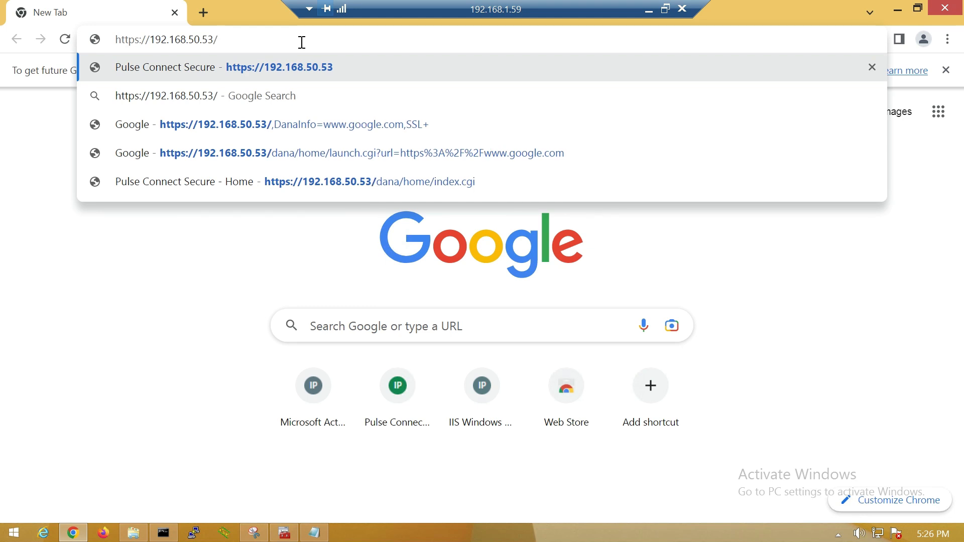
type("mfa")
key("Return")
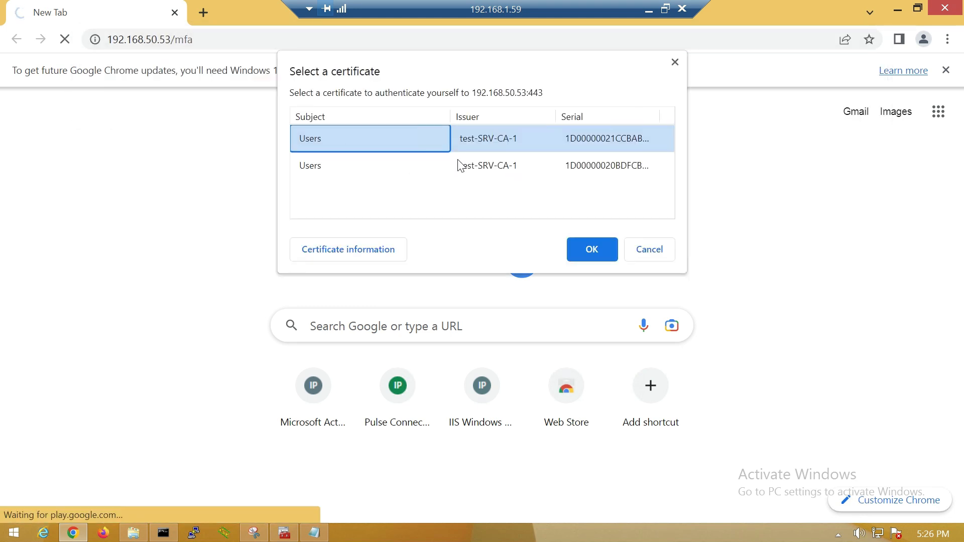
Authenticate with the Users certificate, then submit the secondary username and password
left_click(585, 252)
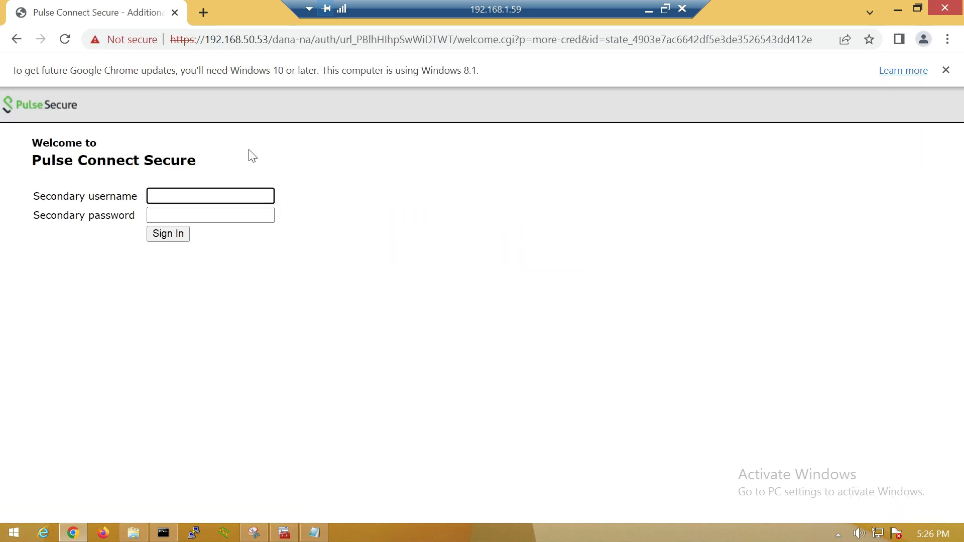
left_click(944, 74)
type("micheal")
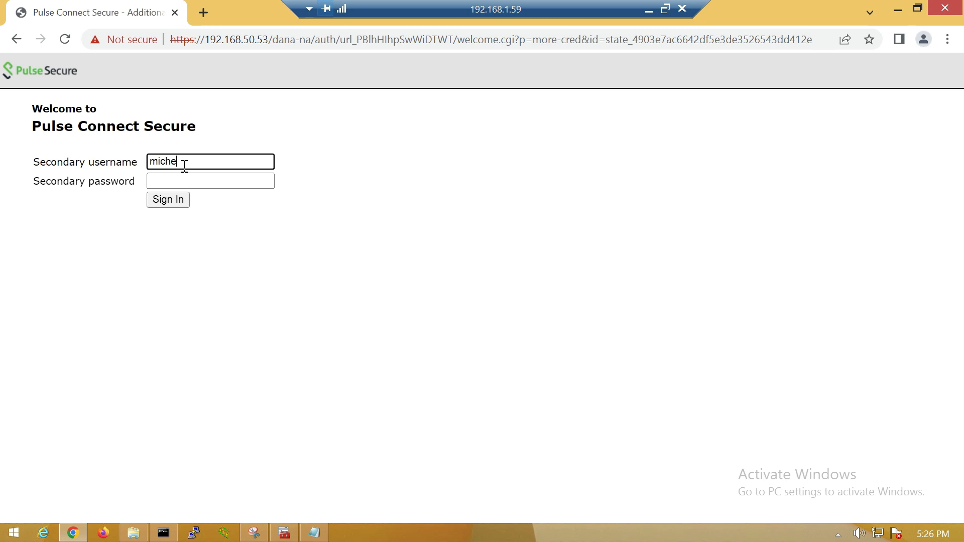
key("Tab")
type("•••••••")
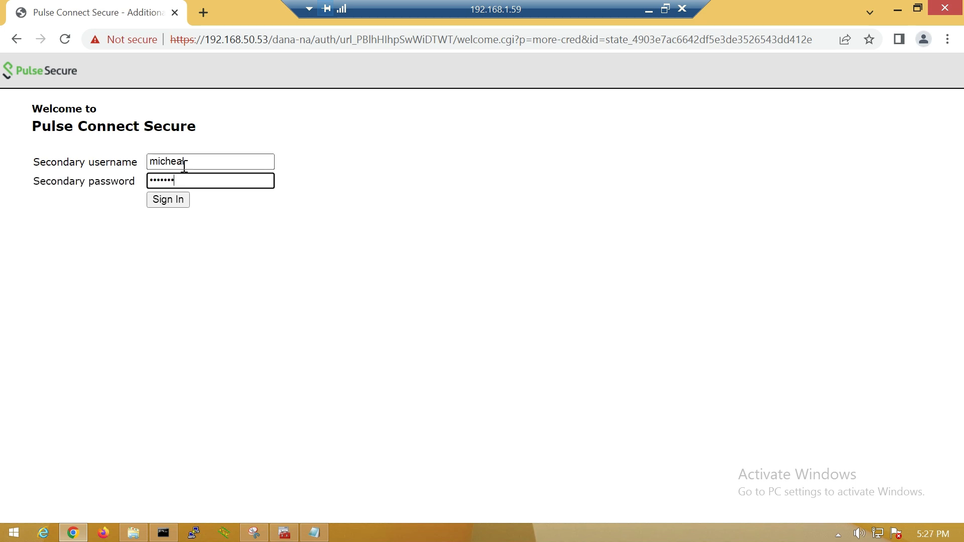
key("Return")
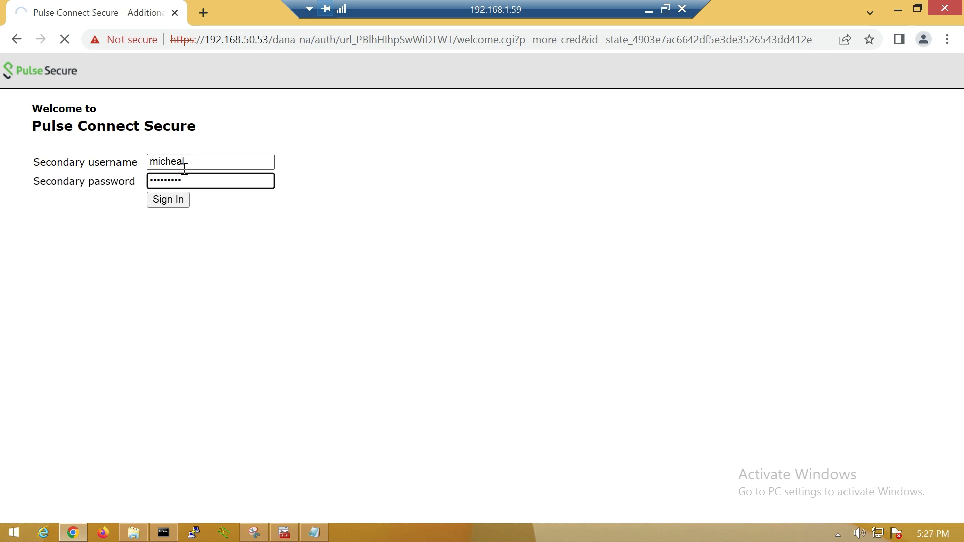